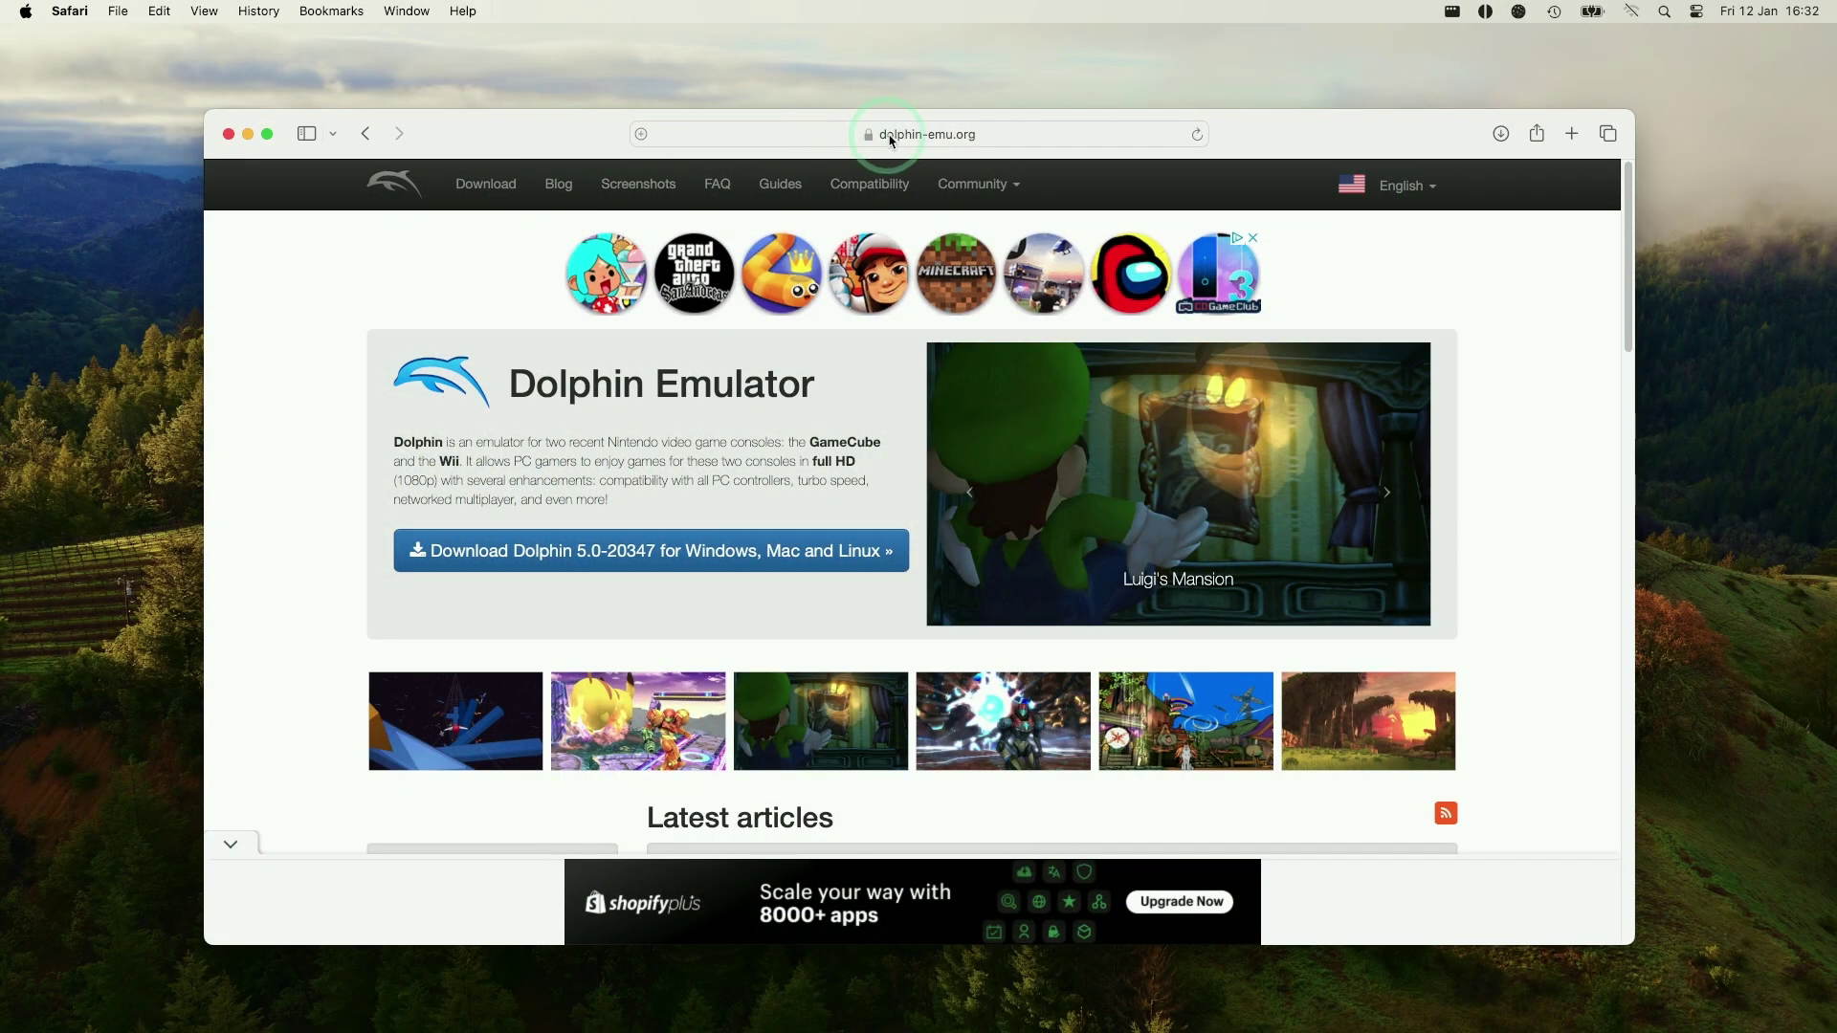
Download the macOS (ARM/Intel Universal) build of Dolphin 5.0-20347 from dolphin-emu.org, allowing downloads from the site
{"action": "left_click", "coordinate": [889, 141]}
{"action": "left_click", "coordinate": [530, 234]}
{"action": "left_click", "coordinate": [487, 550]}
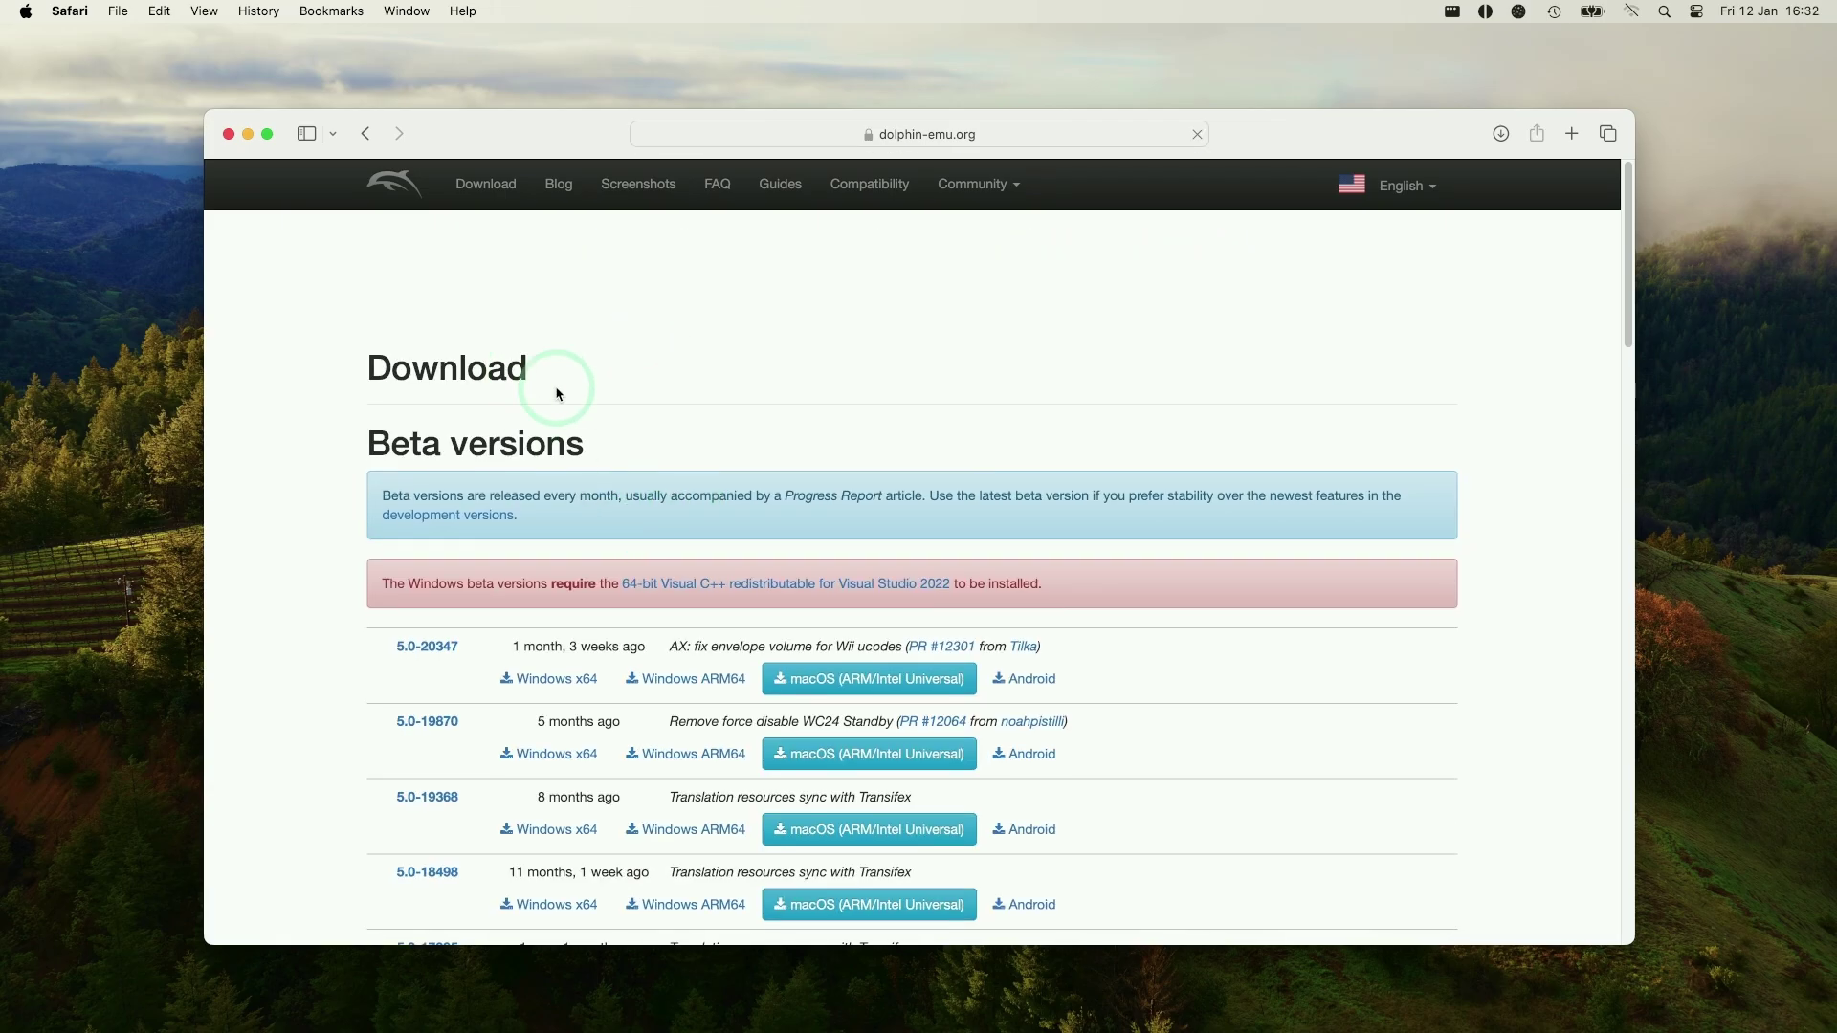
{"action": "scroll", "coordinate": [559, 431], "scroll_direction": "down", "scroll_amount": 1}
{"action": "scroll", "coordinate": [564, 456], "scroll_direction": "down", "scroll_amount": 2}
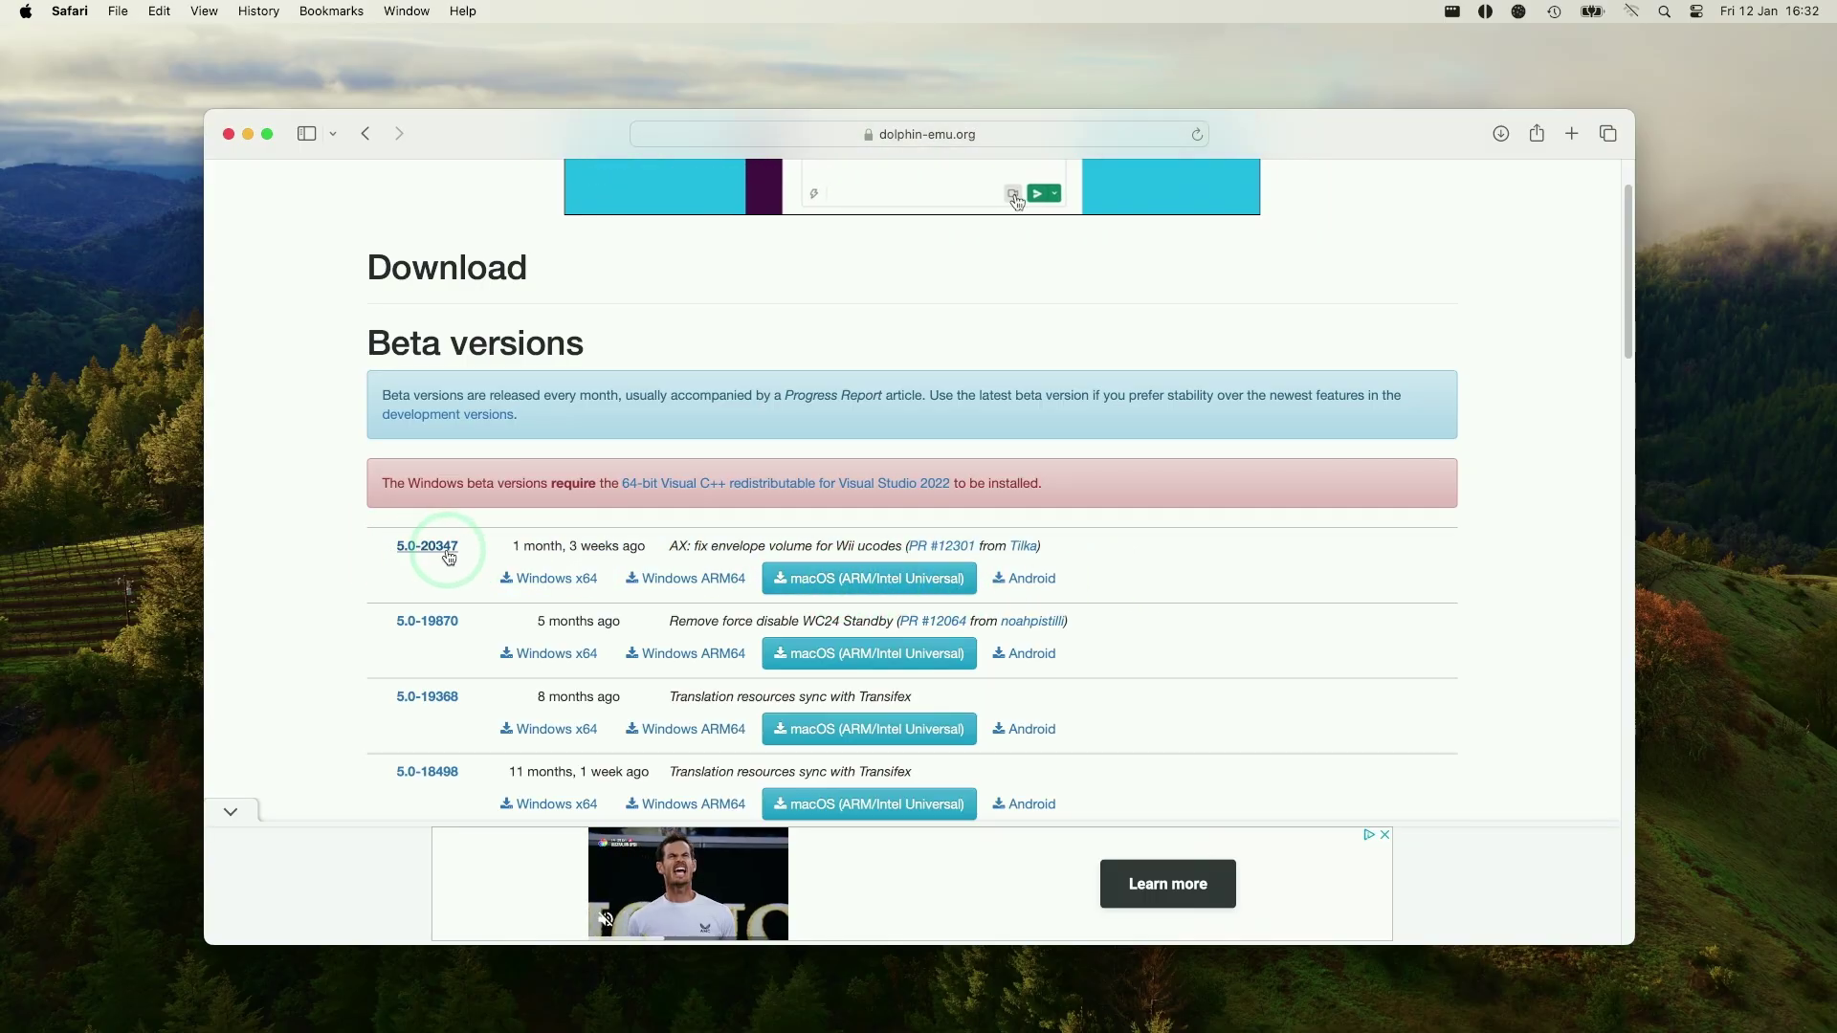
{"action": "left_click", "coordinate": [822, 579]}
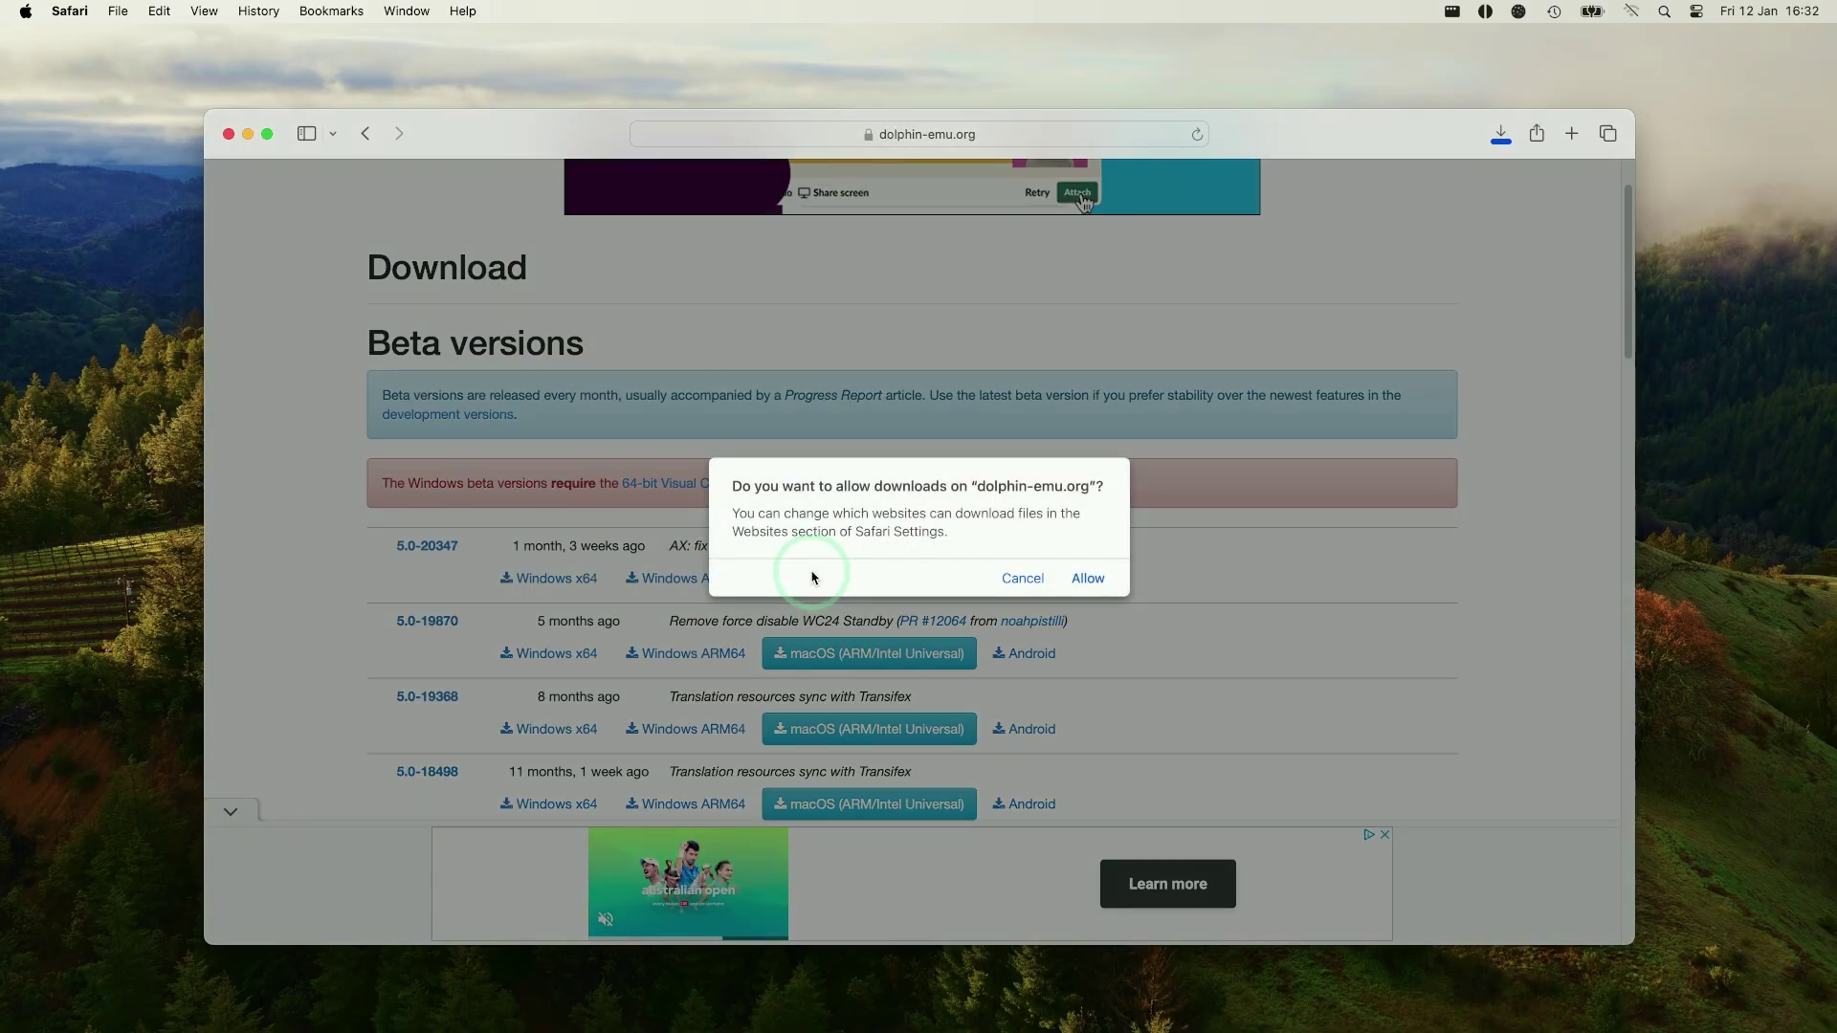
{"action": "left_click", "coordinate": [1055, 569]}
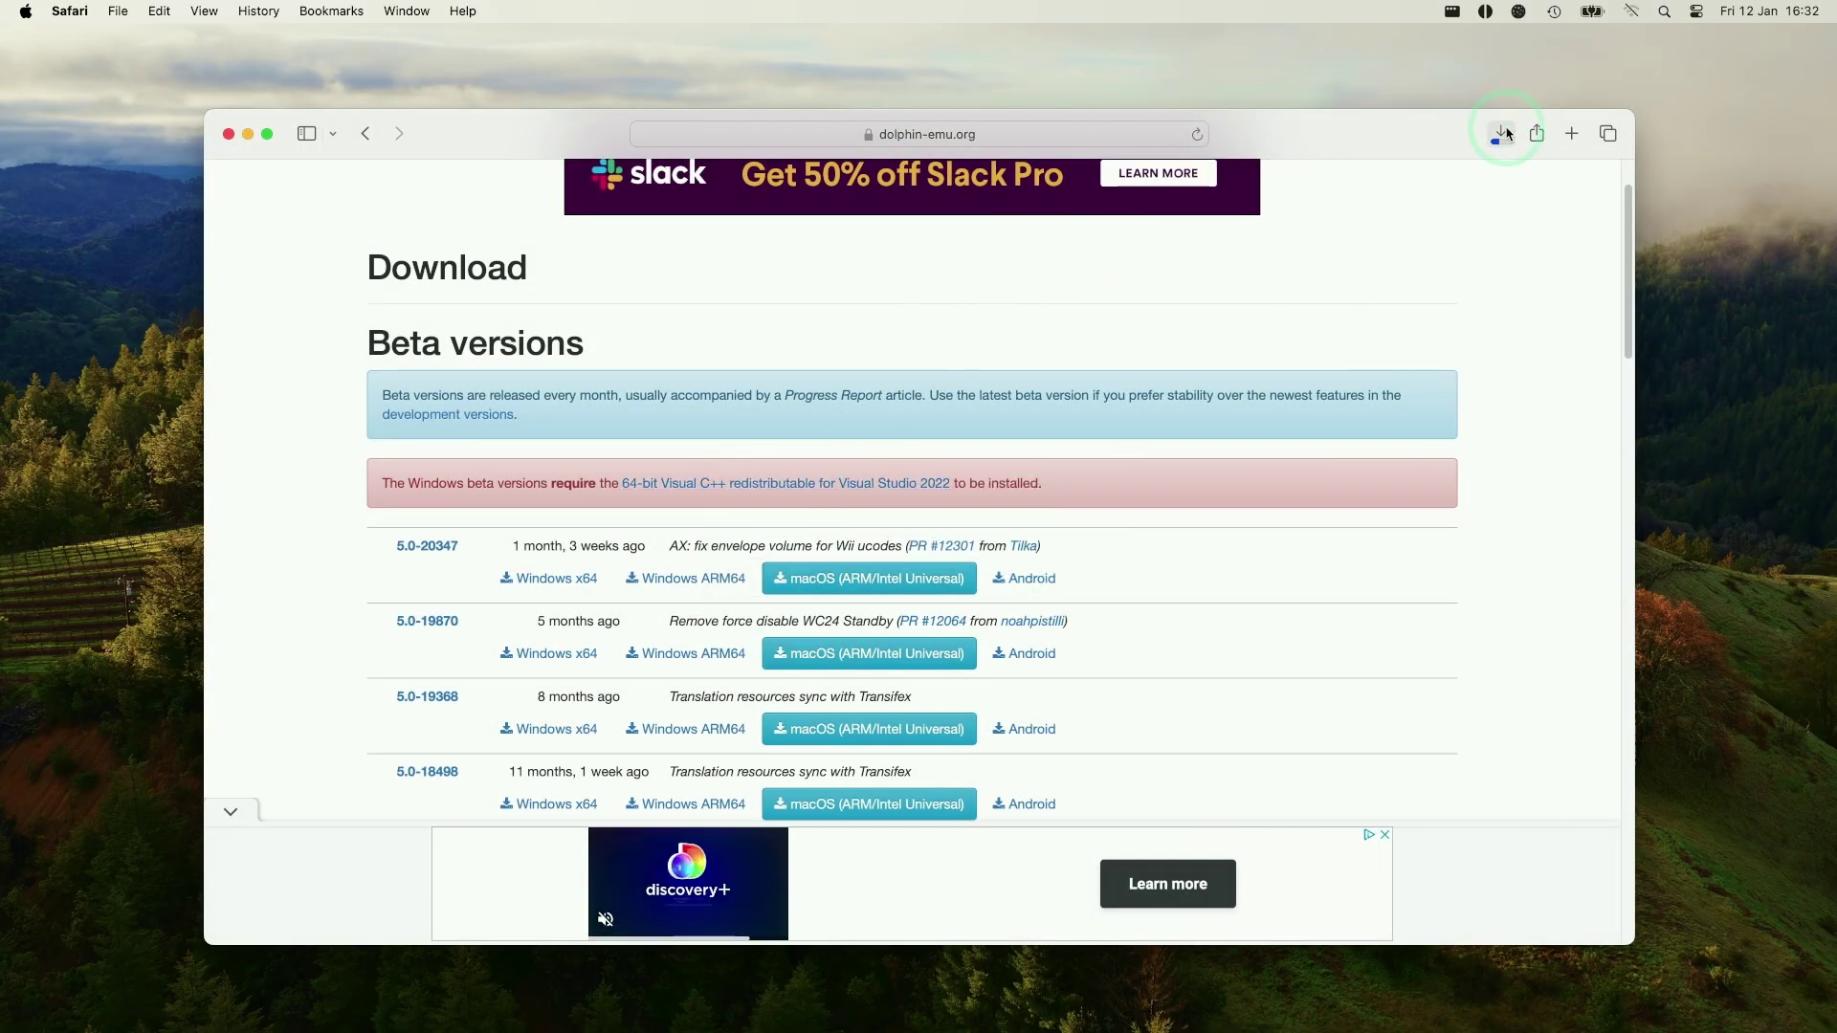
Switch to Finder, mount dolphin-master-5.0-20347-universal.dmg from Downloads, and copy its Dolphin apps into the Applications folder
{"action": "left_click", "coordinate": [248, 133]}
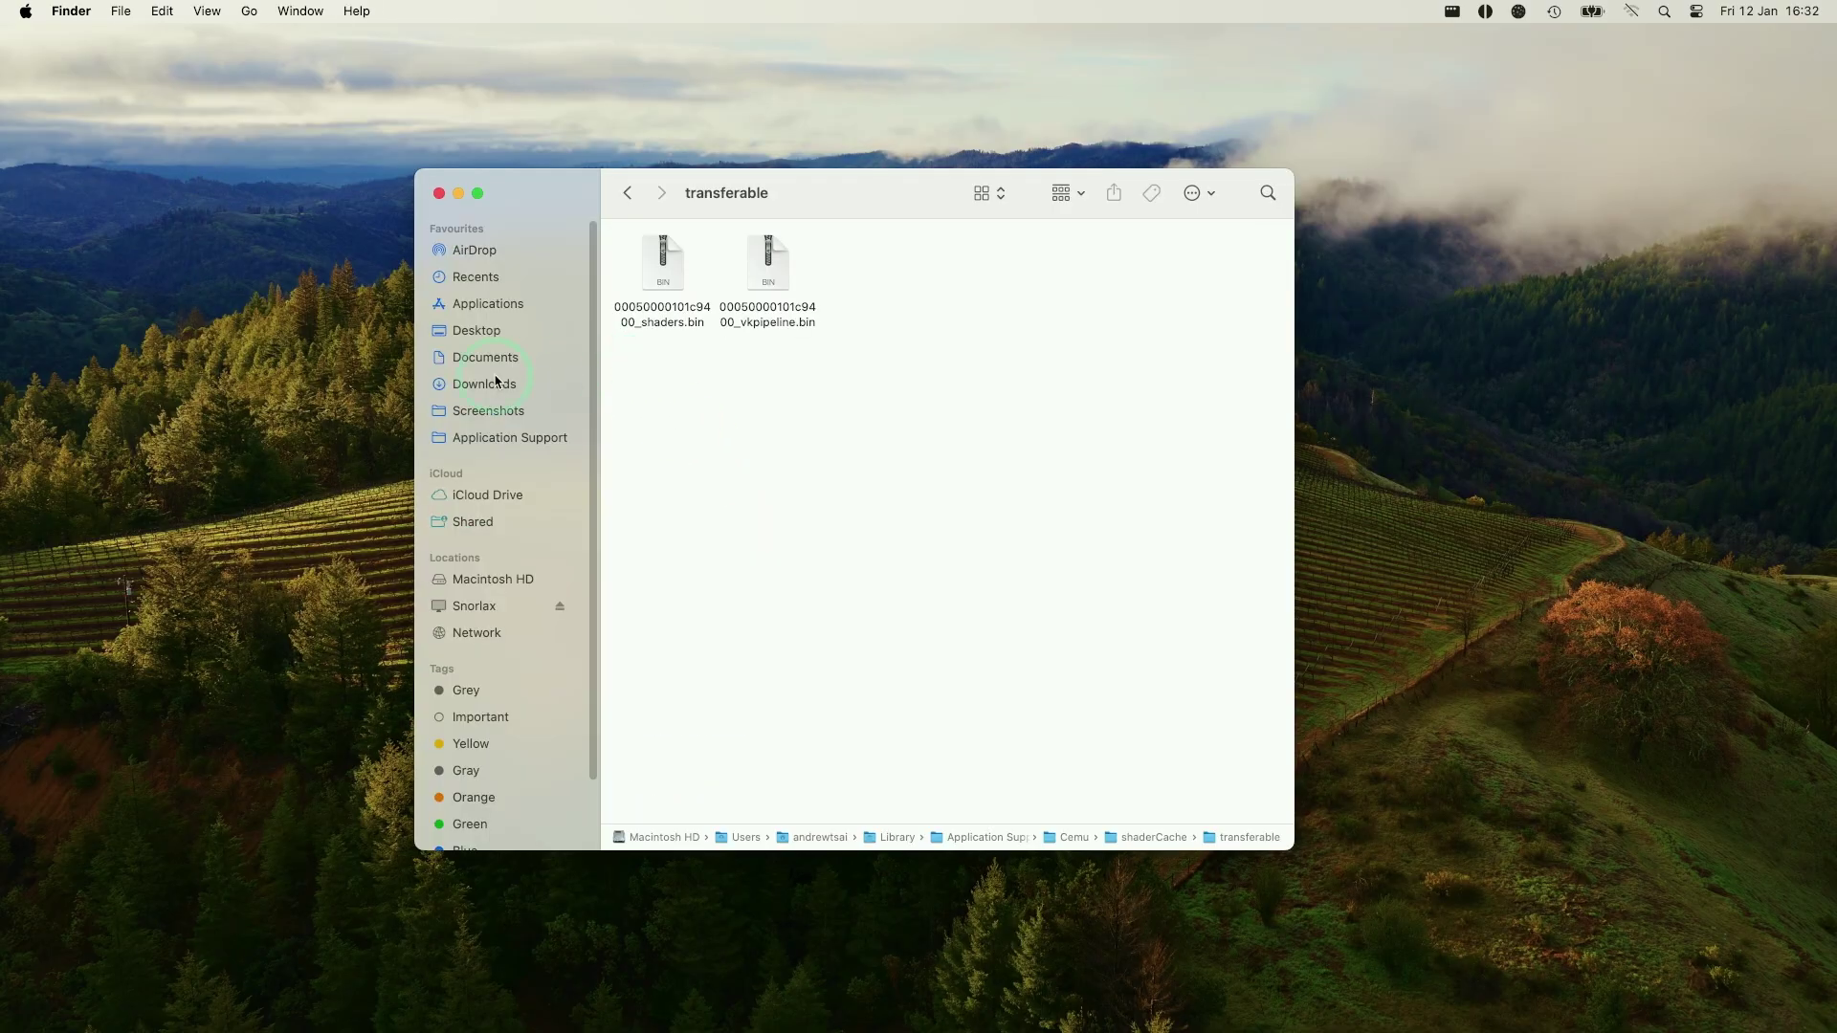
{"action": "left_click", "coordinate": [484, 384]}
{"action": "left_click", "coordinate": [741, 259]}
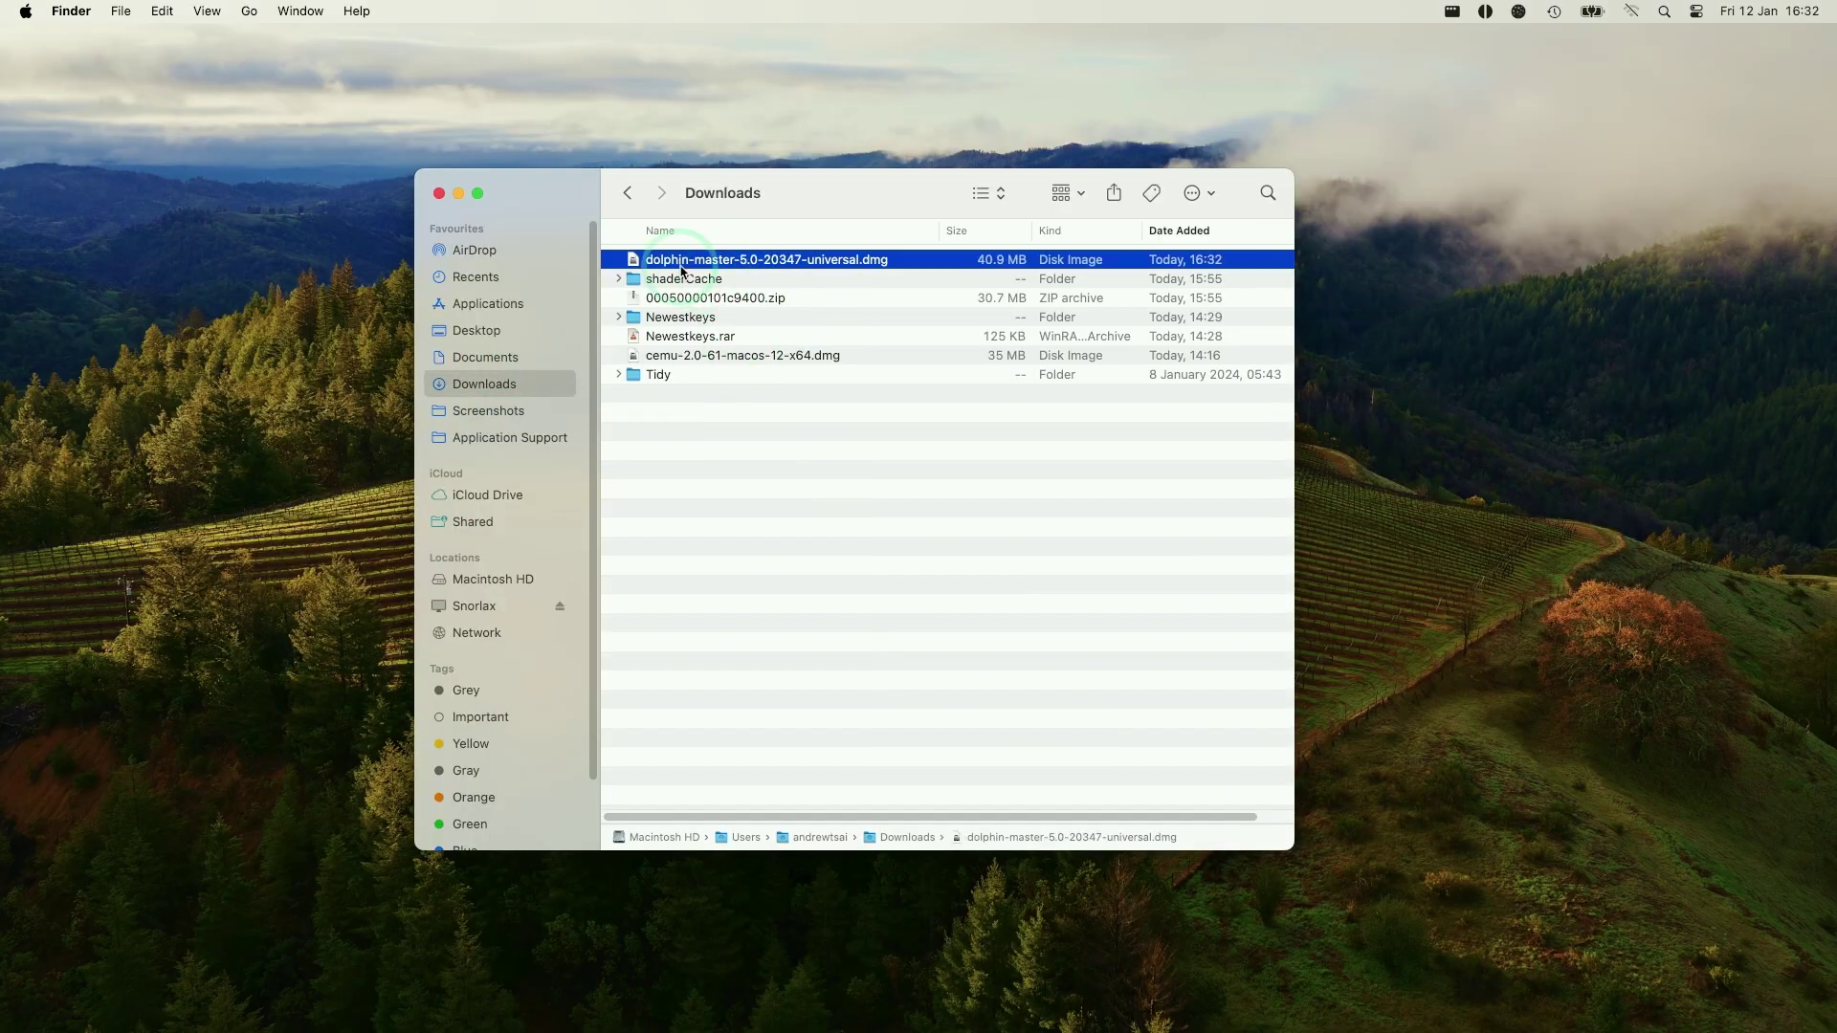
{"action": "left_click", "coordinate": [842, 266]}
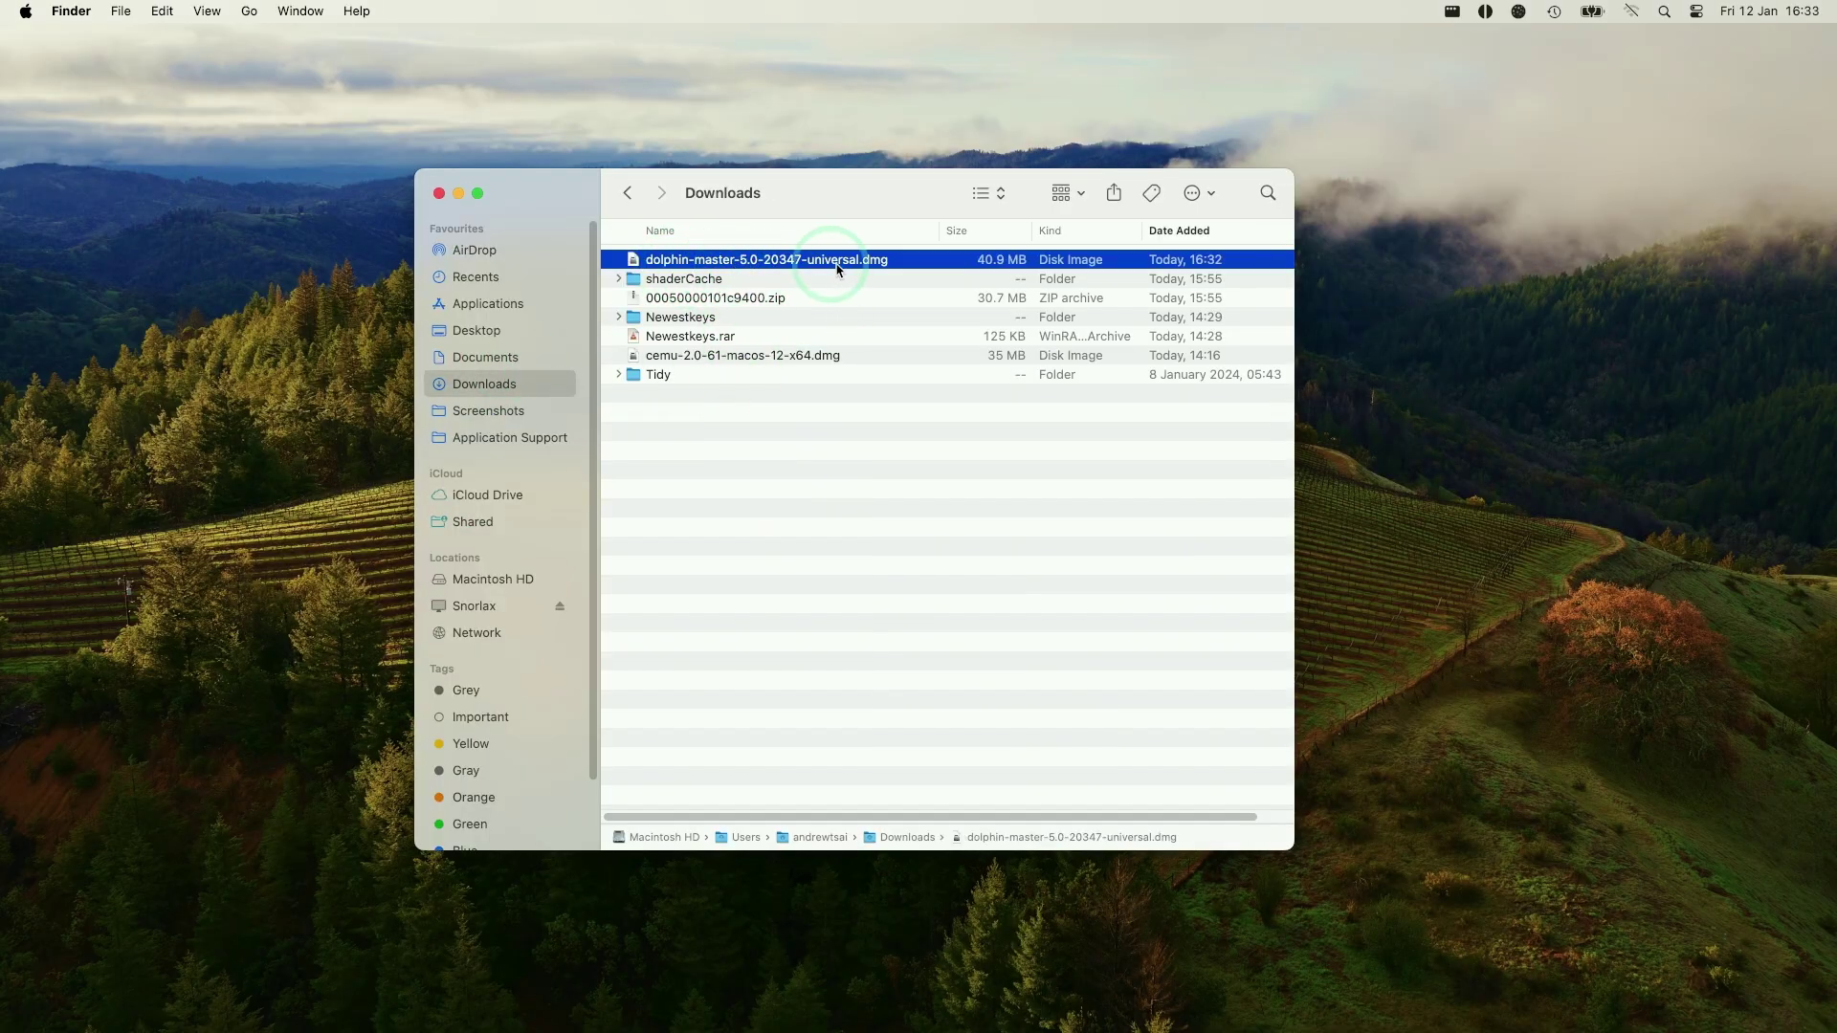
{"action": "double_click", "coordinate": [845, 263]}
{"action": "left_click_drag", "start_coordinate": [783, 257], "coordinate": [878, 297]}
{"action": "left_click_drag", "start_coordinate": [1012, 443], "coordinate": [552, 312]}
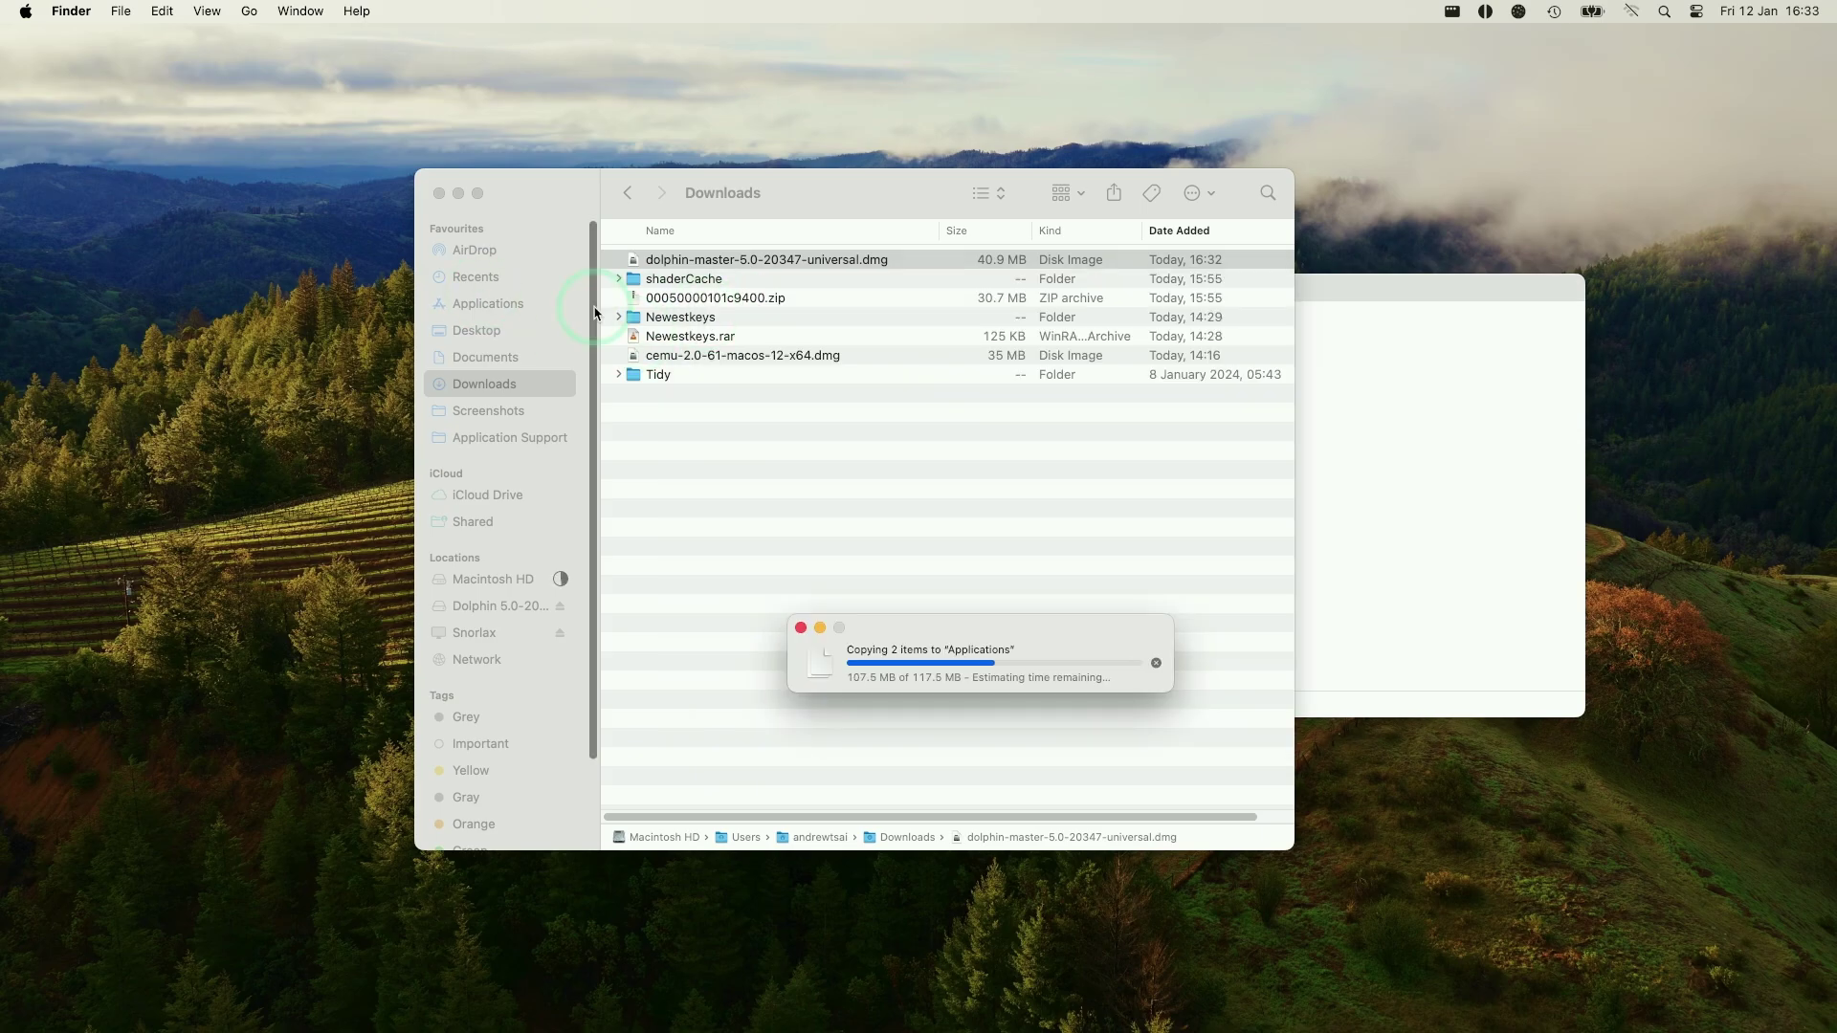
Launch Dolphin from the Applications folder, authorize usage reporting to its developers, and clear the Finder windows away
{"action": "left_click", "coordinate": [552, 312]}
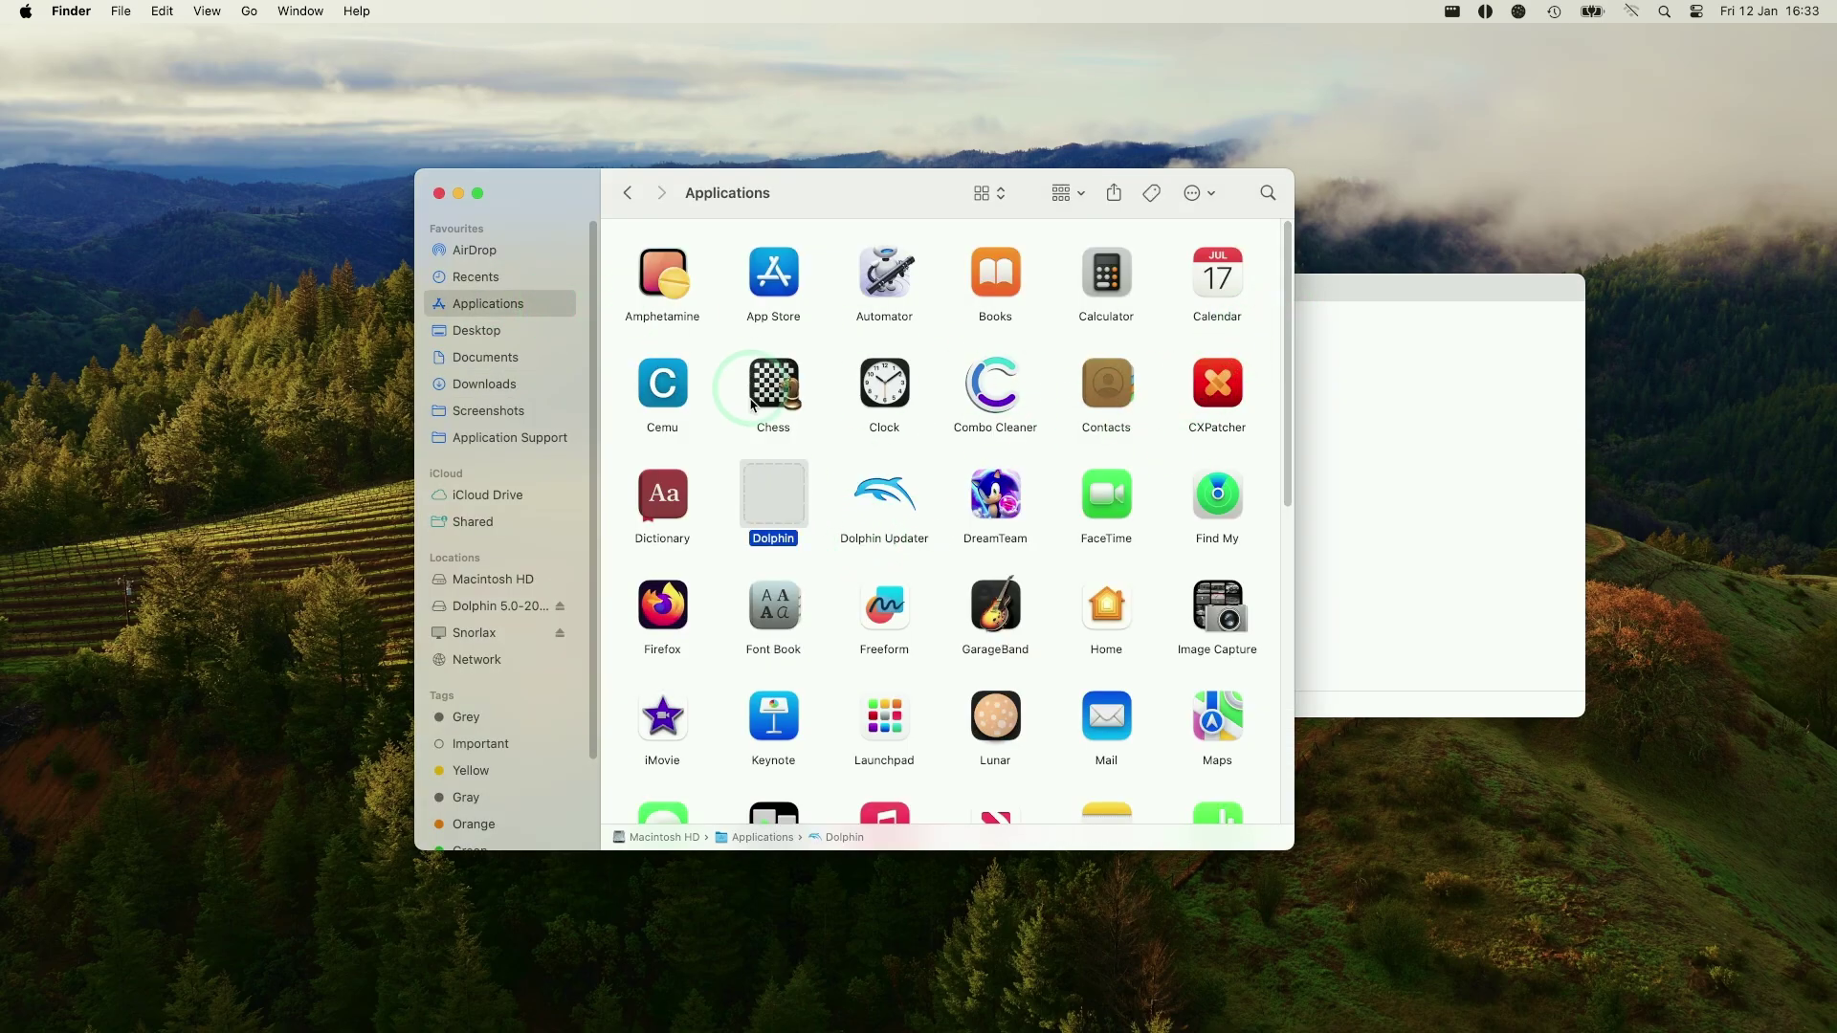
{"action": "left_click", "coordinate": [743, 488]}
{"action": "left_click", "coordinate": [747, 512]}
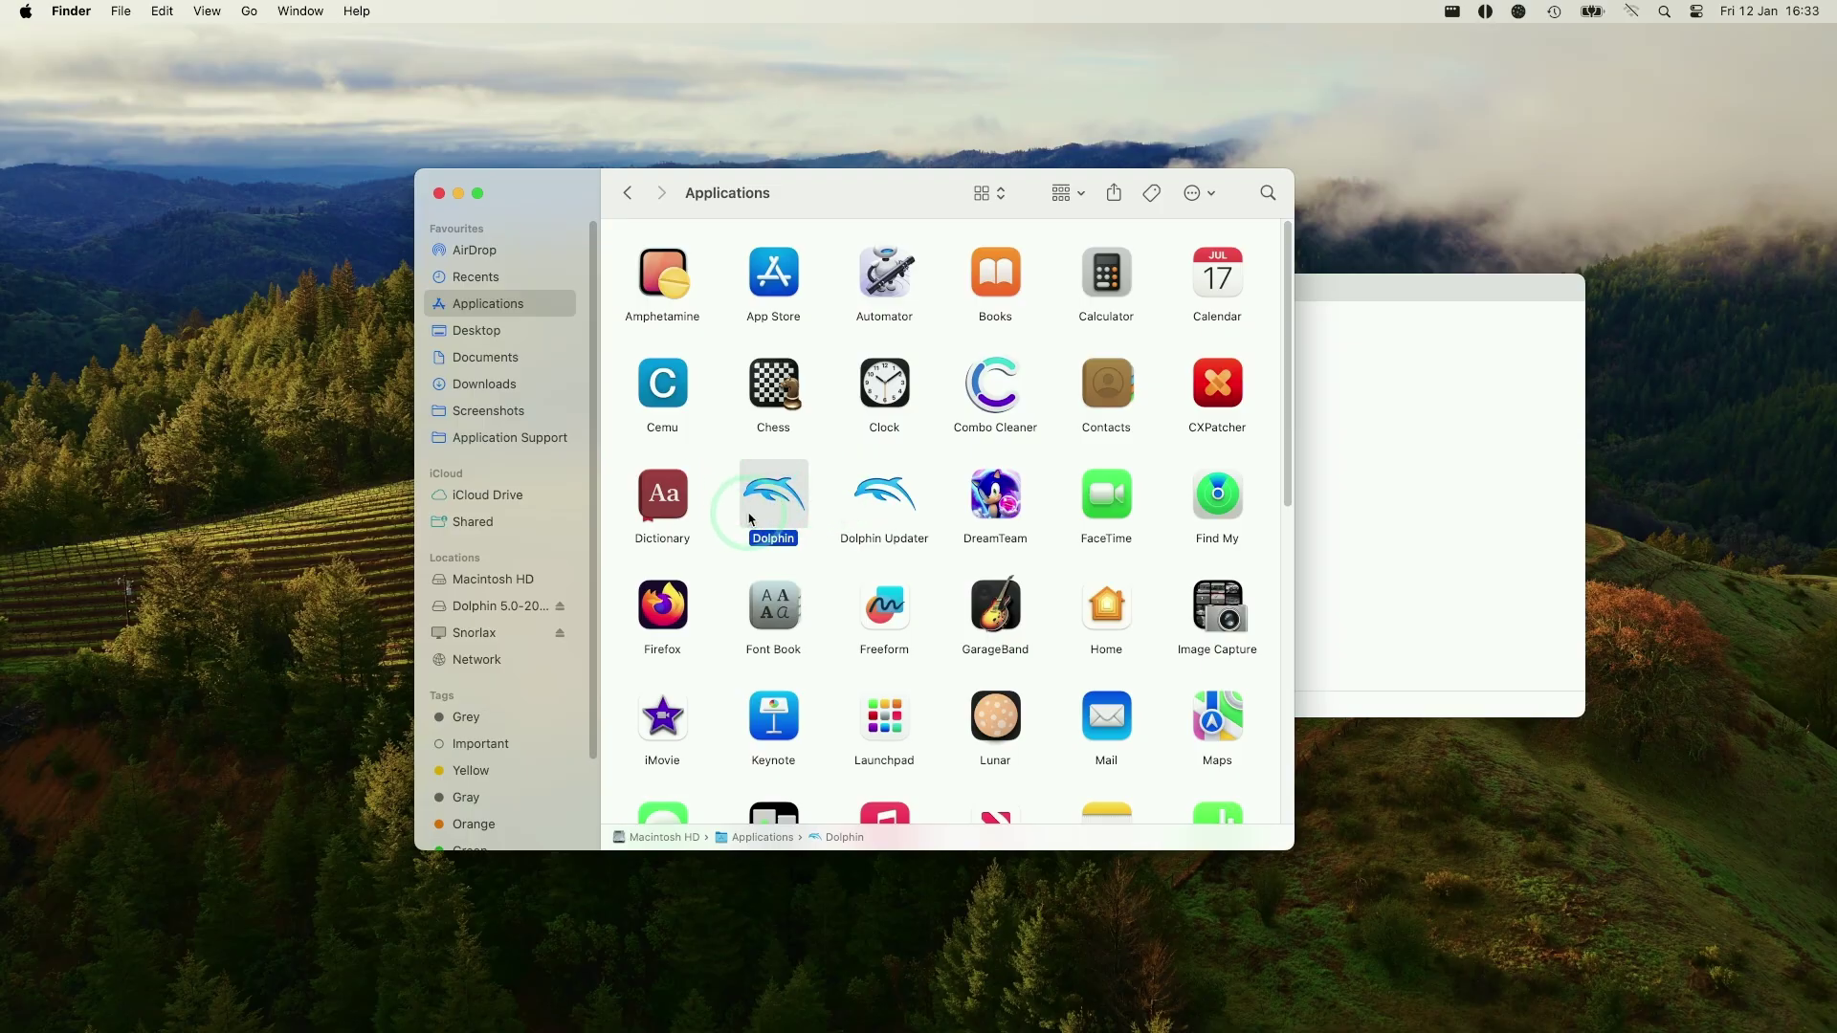
{"action": "left_click", "coordinate": [926, 433]}
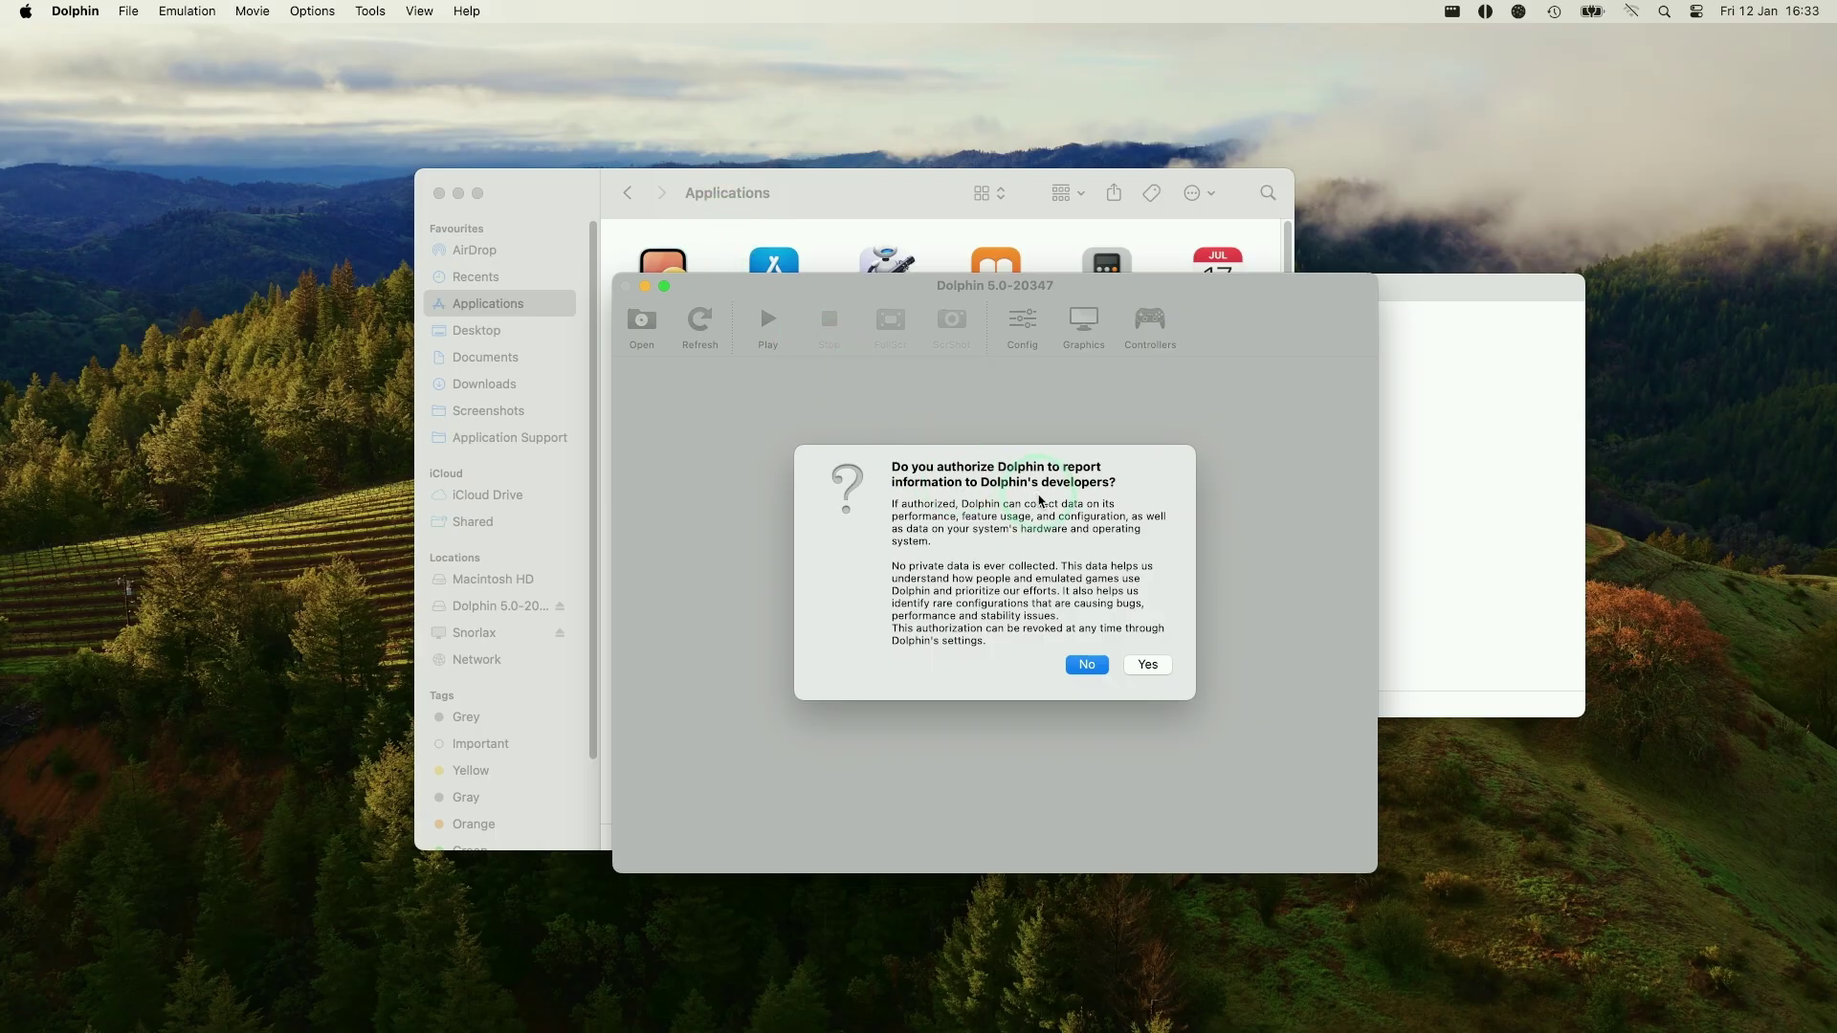
{"action": "left_click", "coordinate": [1143, 662]}
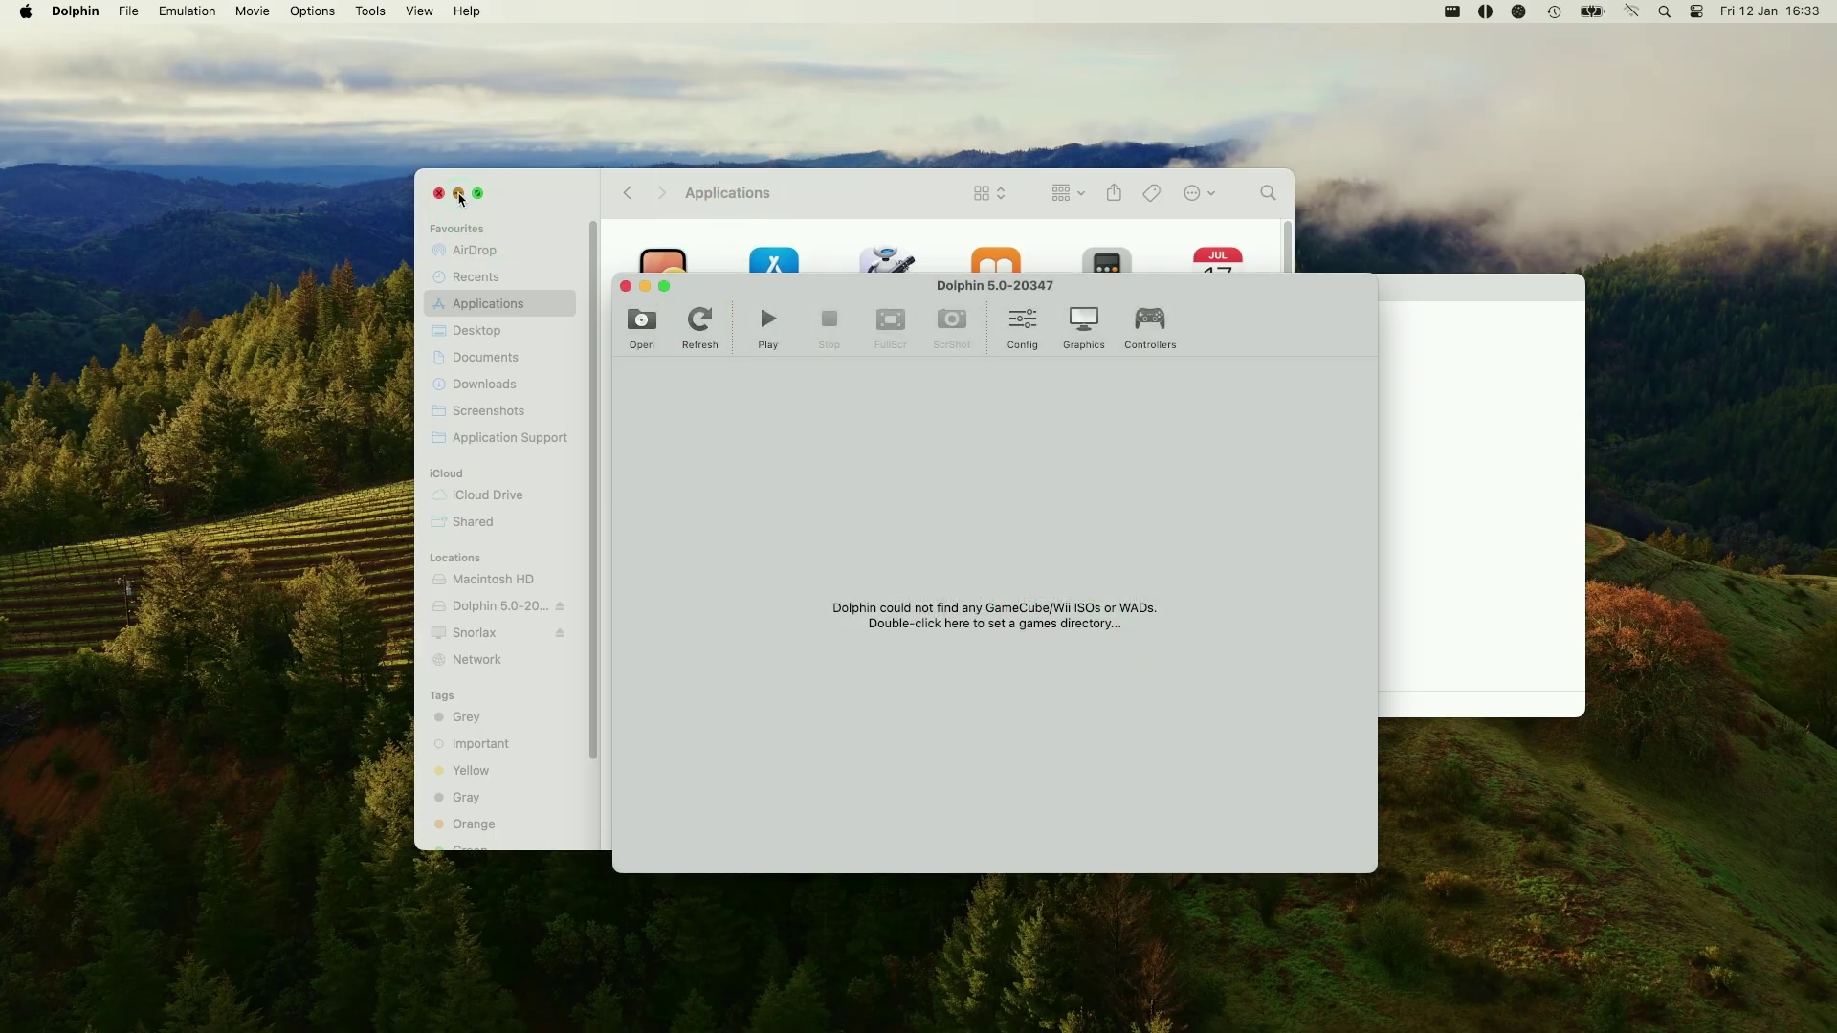
{"action": "key", "text": "super+m"}
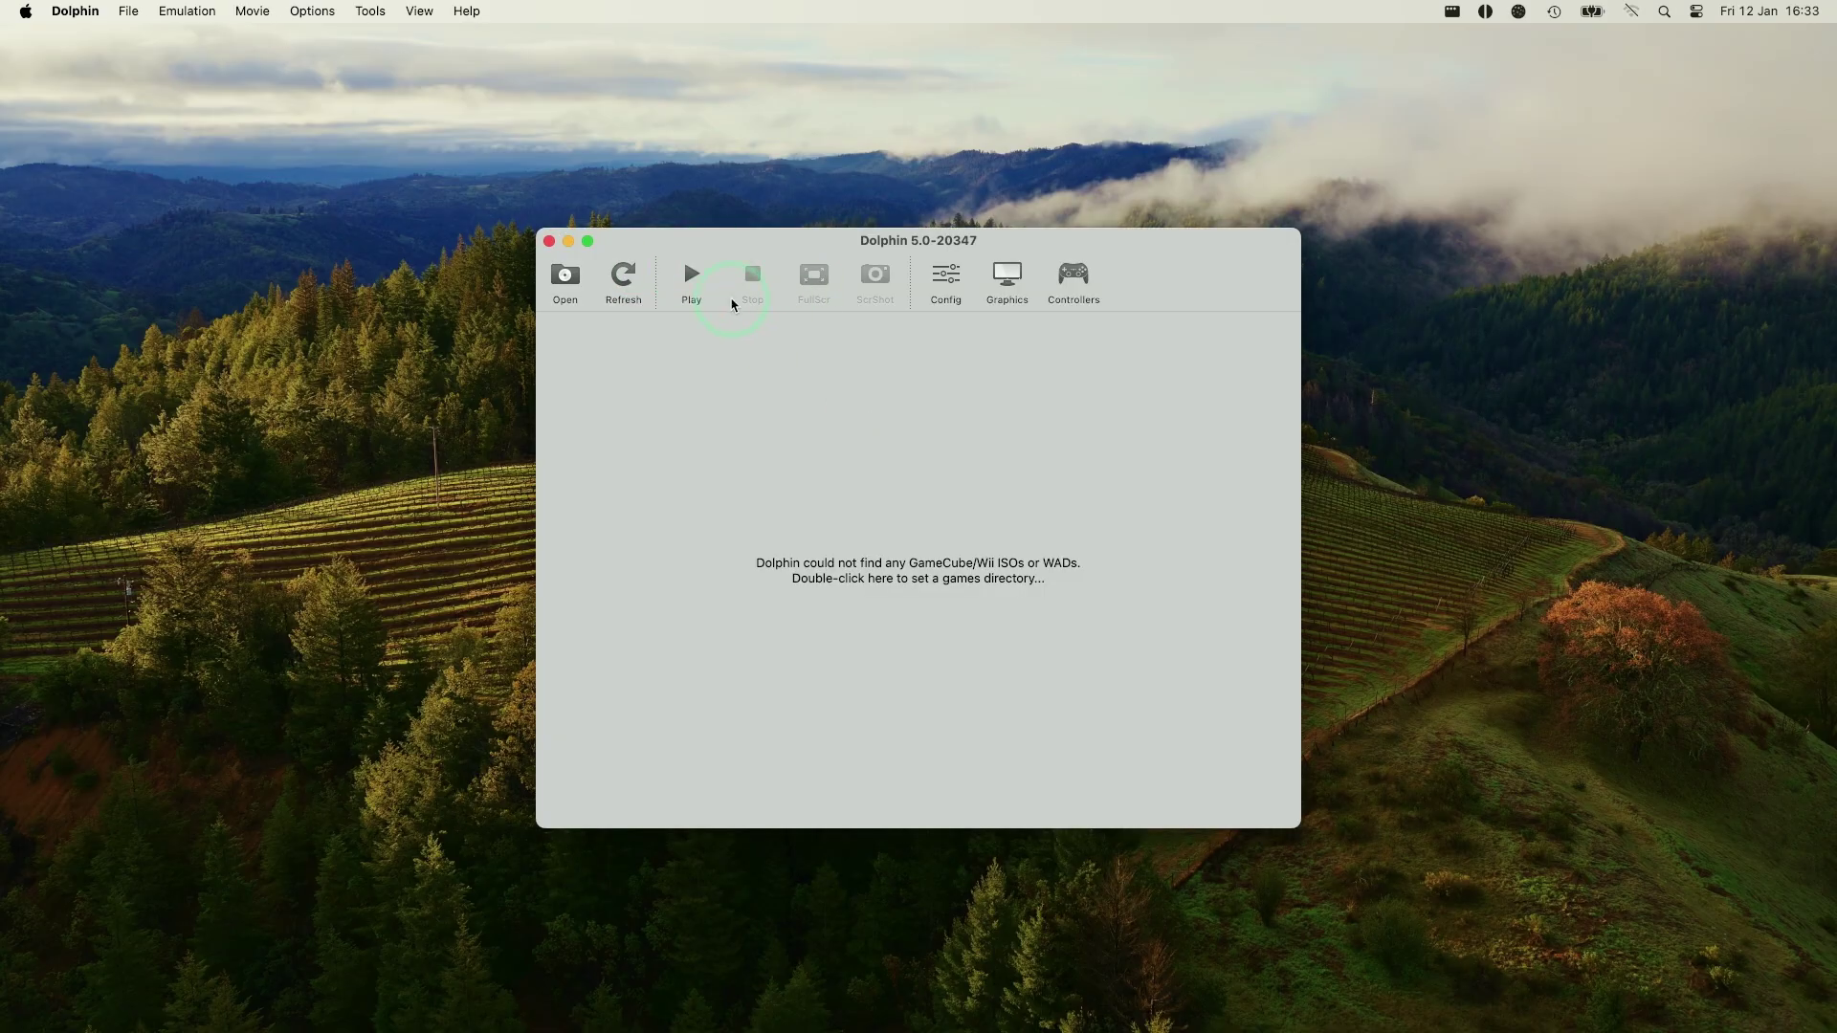
Bring up Dolphin's controller settings, then switch to System Settings and connect the DualSense Wireless Controller over Bluetooth
{"action": "left_click", "coordinate": [1084, 289]}
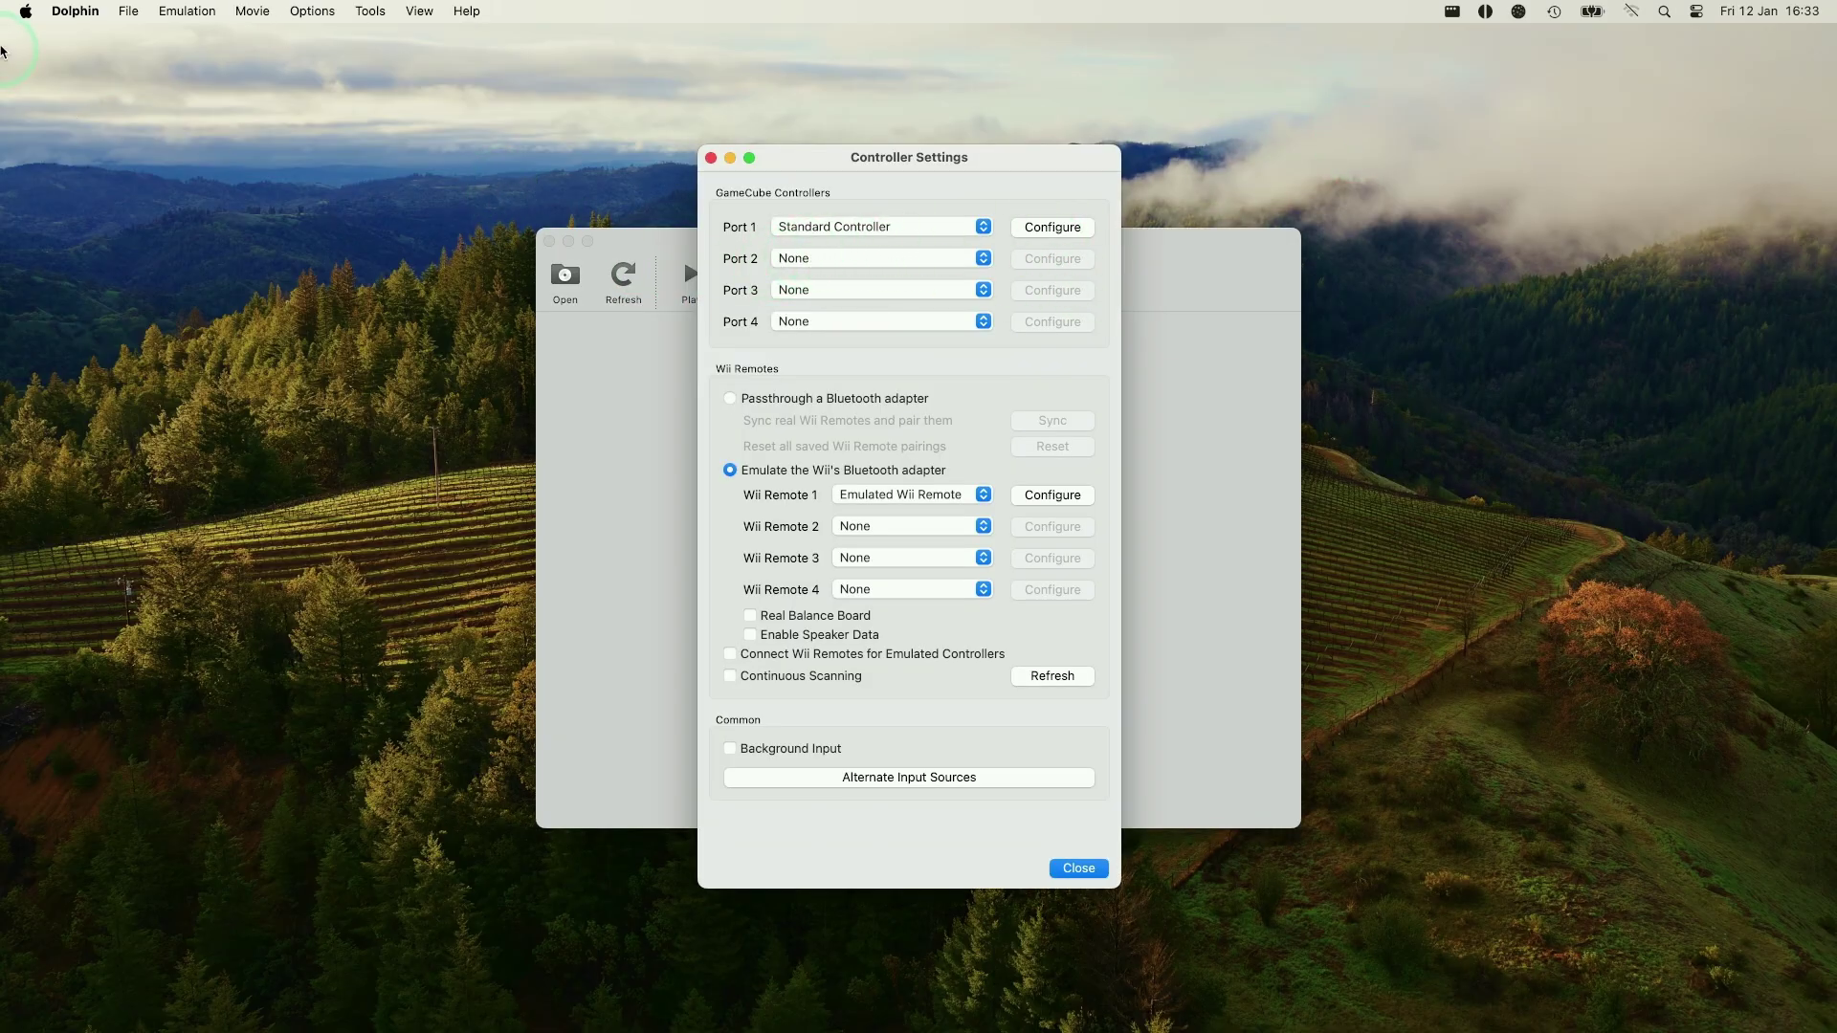
{"action": "left_click", "coordinate": [25, 11]}
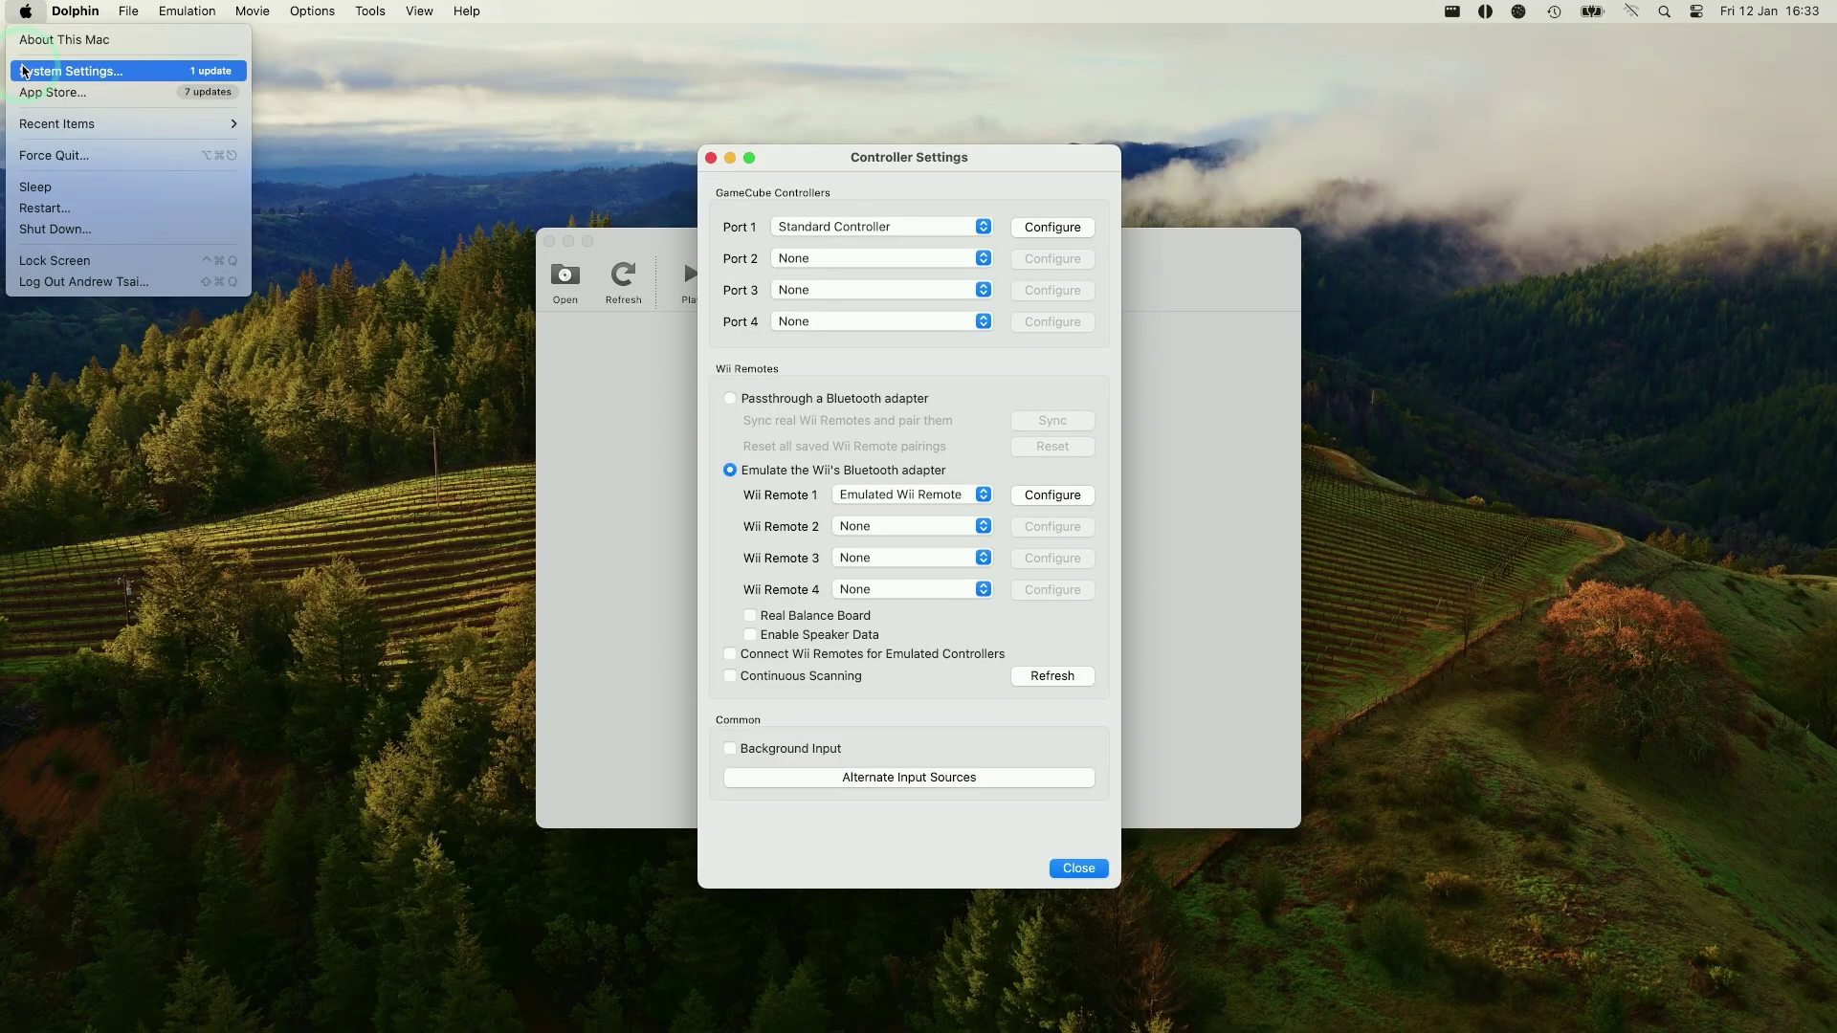
{"action": "left_click", "coordinate": [25, 71]}
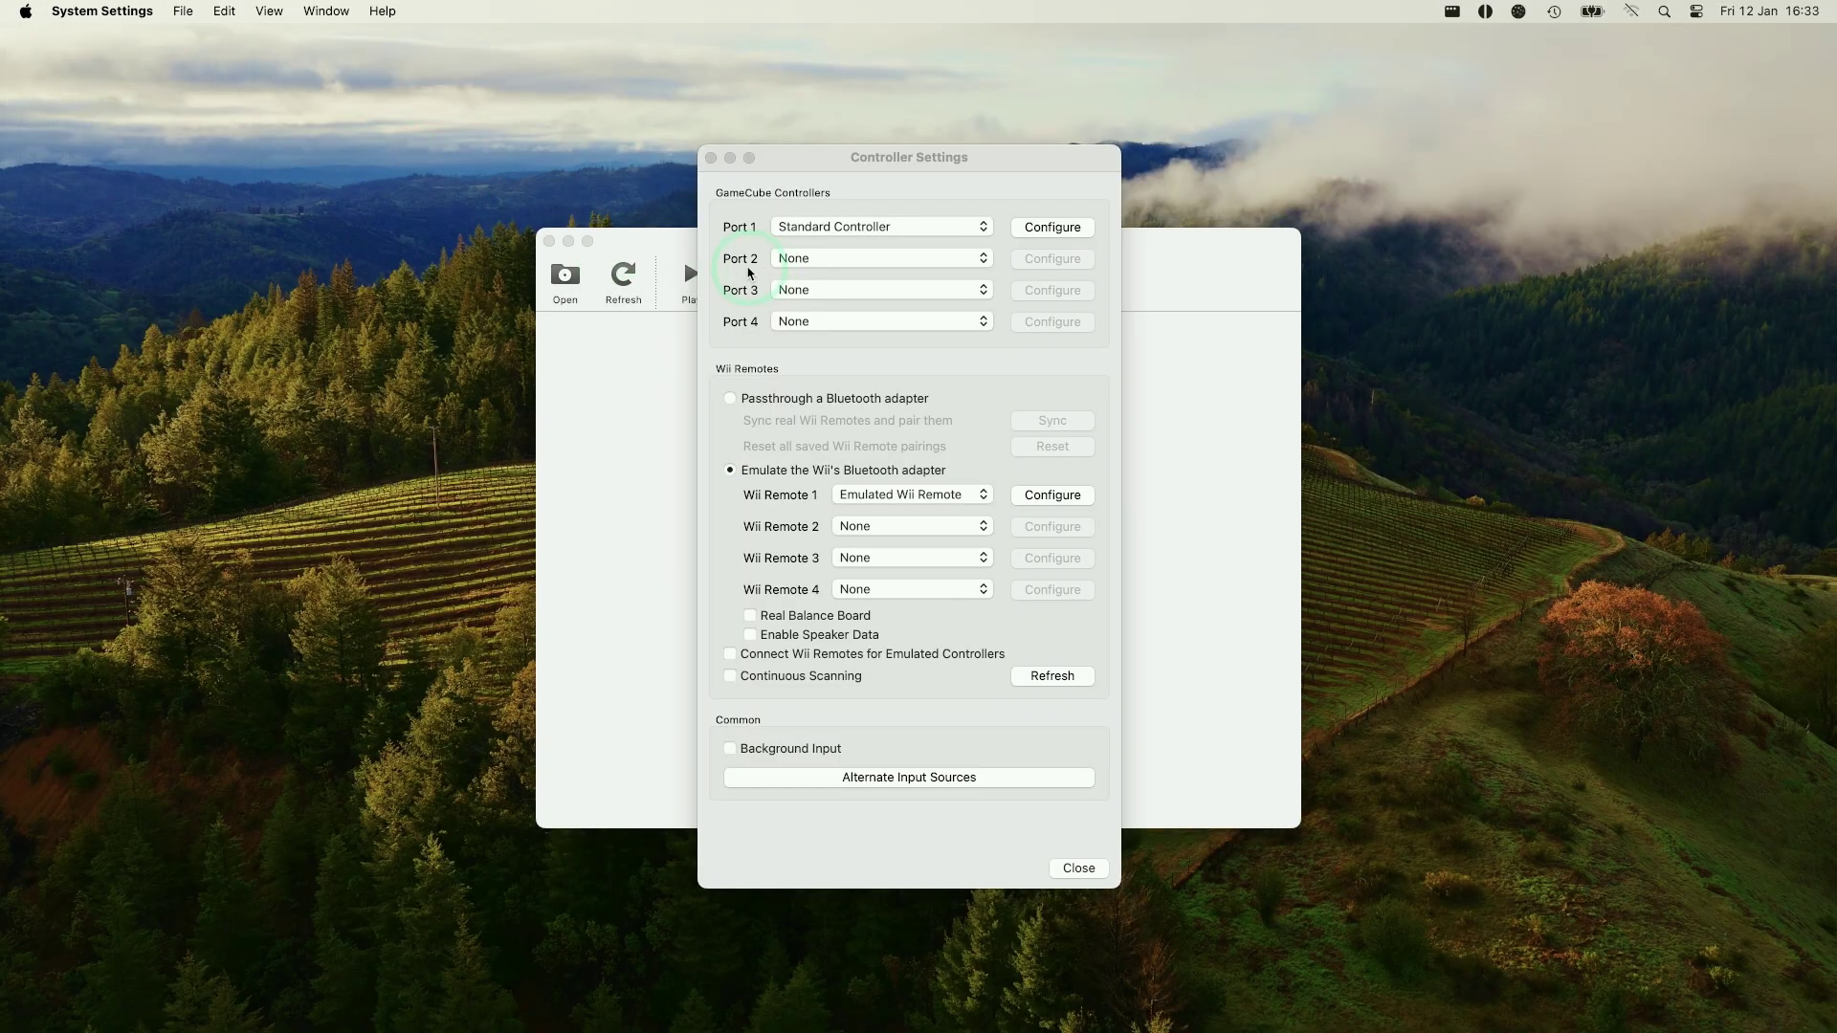
{"action": "left_click", "coordinate": [847, 521]}
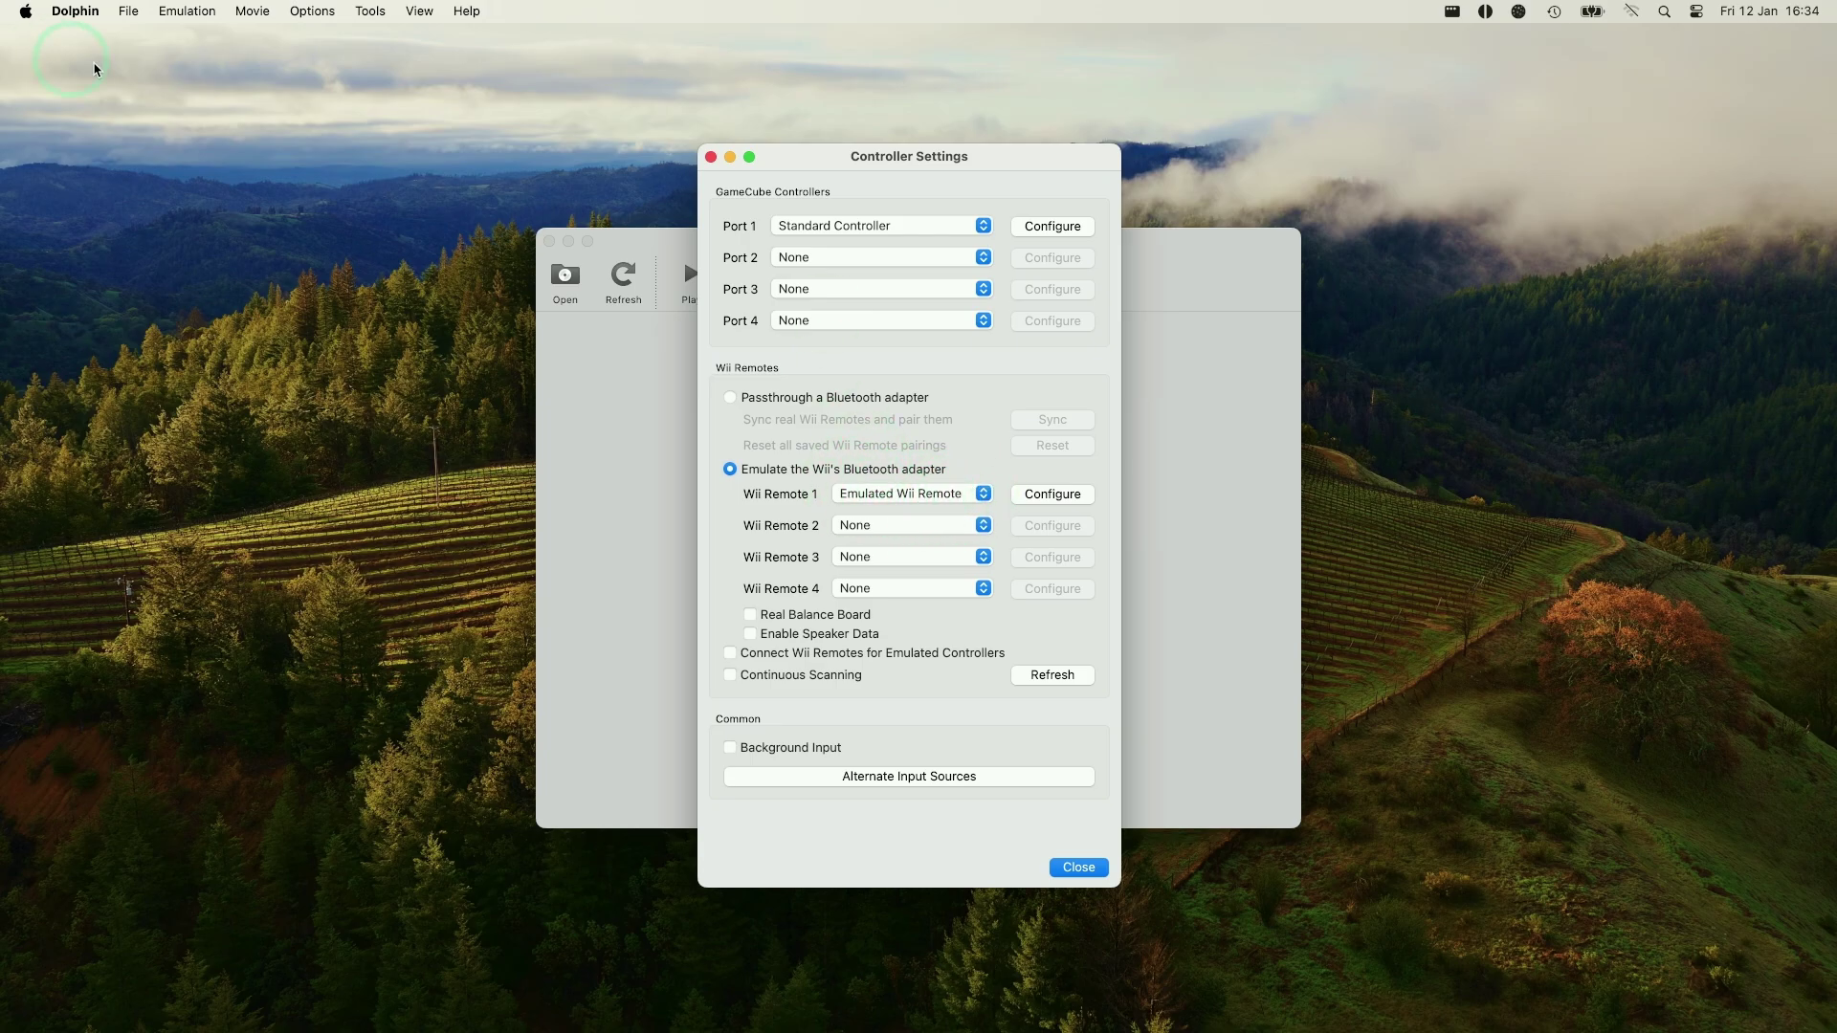
{"action": "left_click", "coordinate": [25, 11]}
{"action": "left_click", "coordinate": [67, 68]}
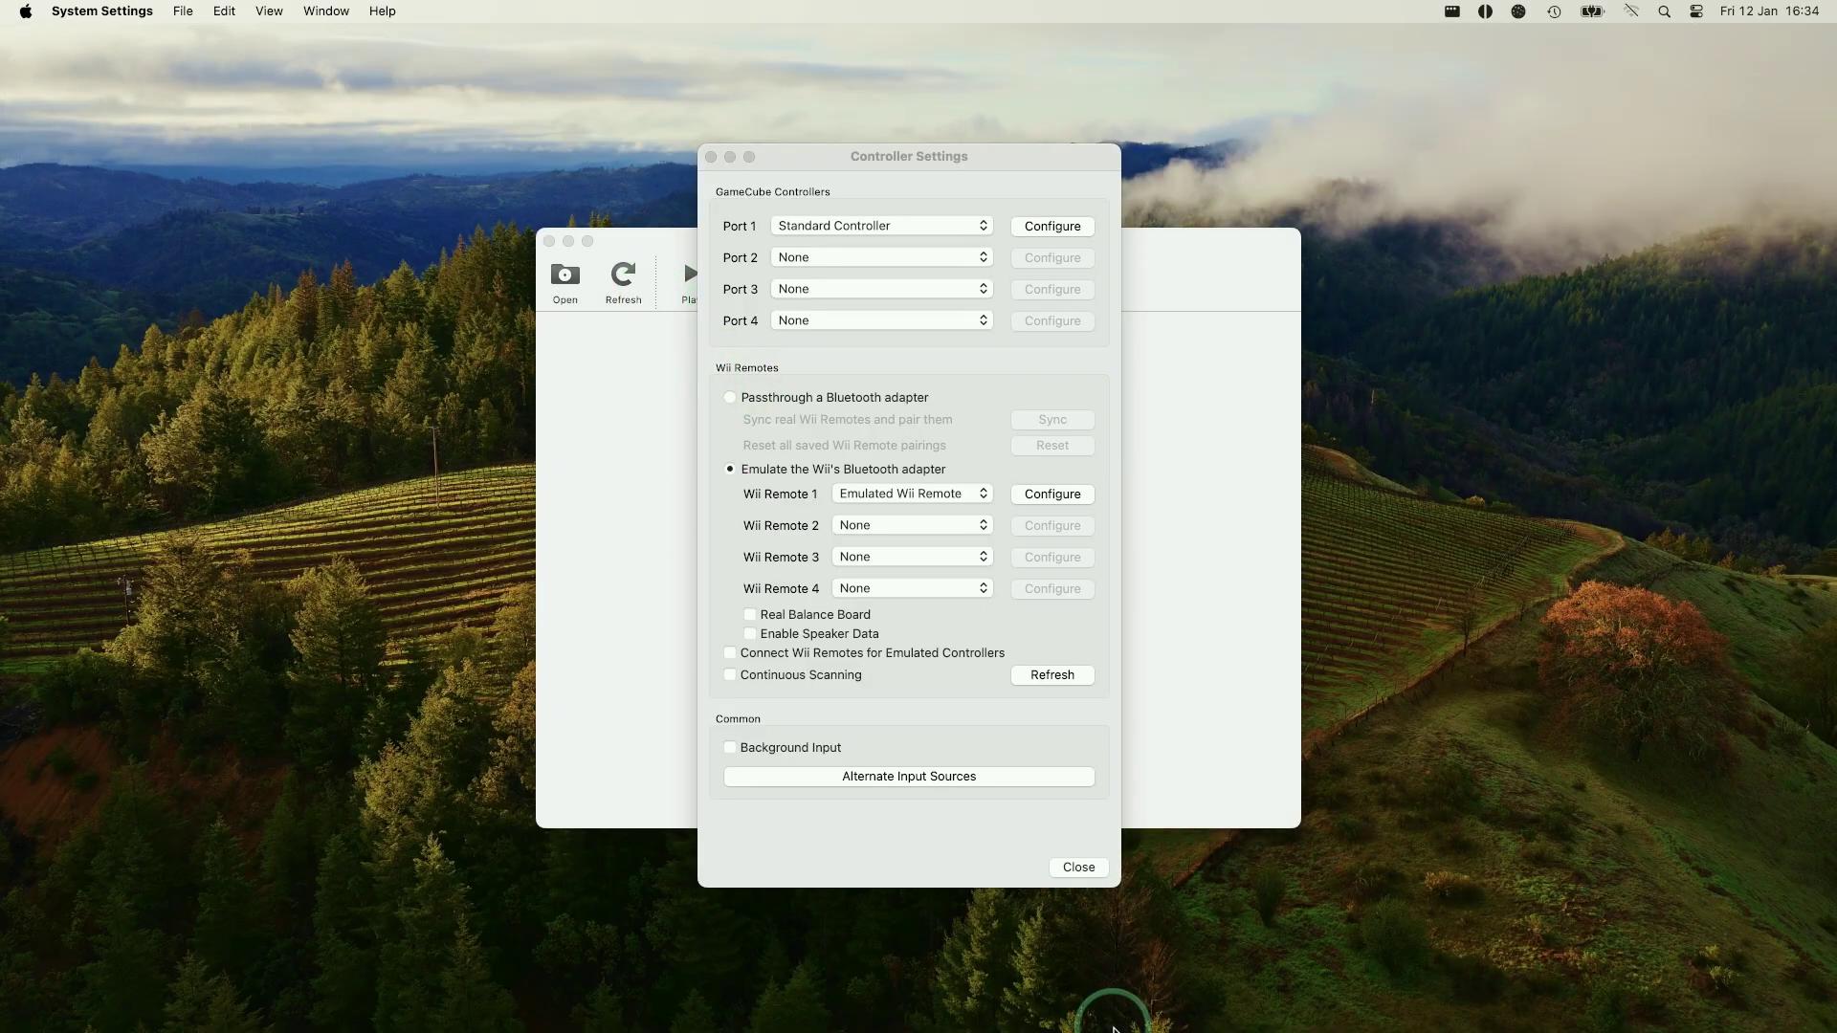
{"action": "mouse_move", "coordinate": [1112, 1029]}
{"action": "left_click", "coordinate": [1191, 1000]}
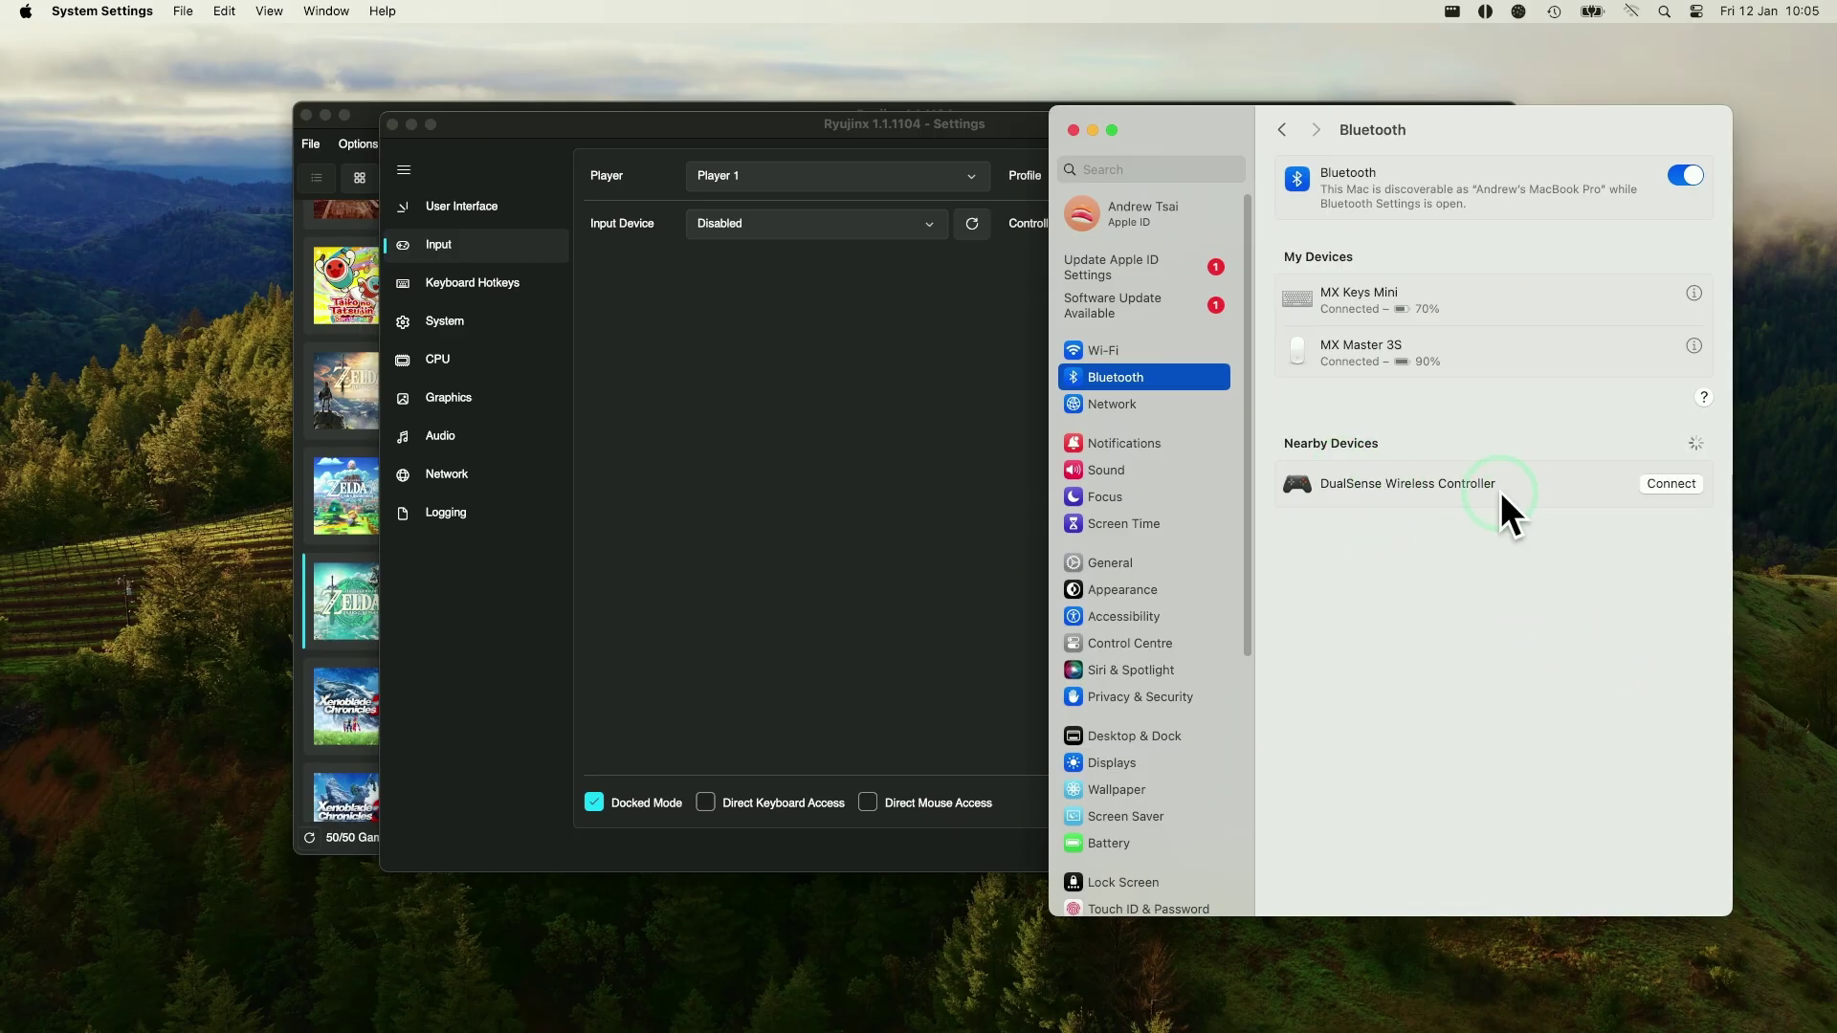
{"action": "left_click", "coordinate": [1664, 490]}
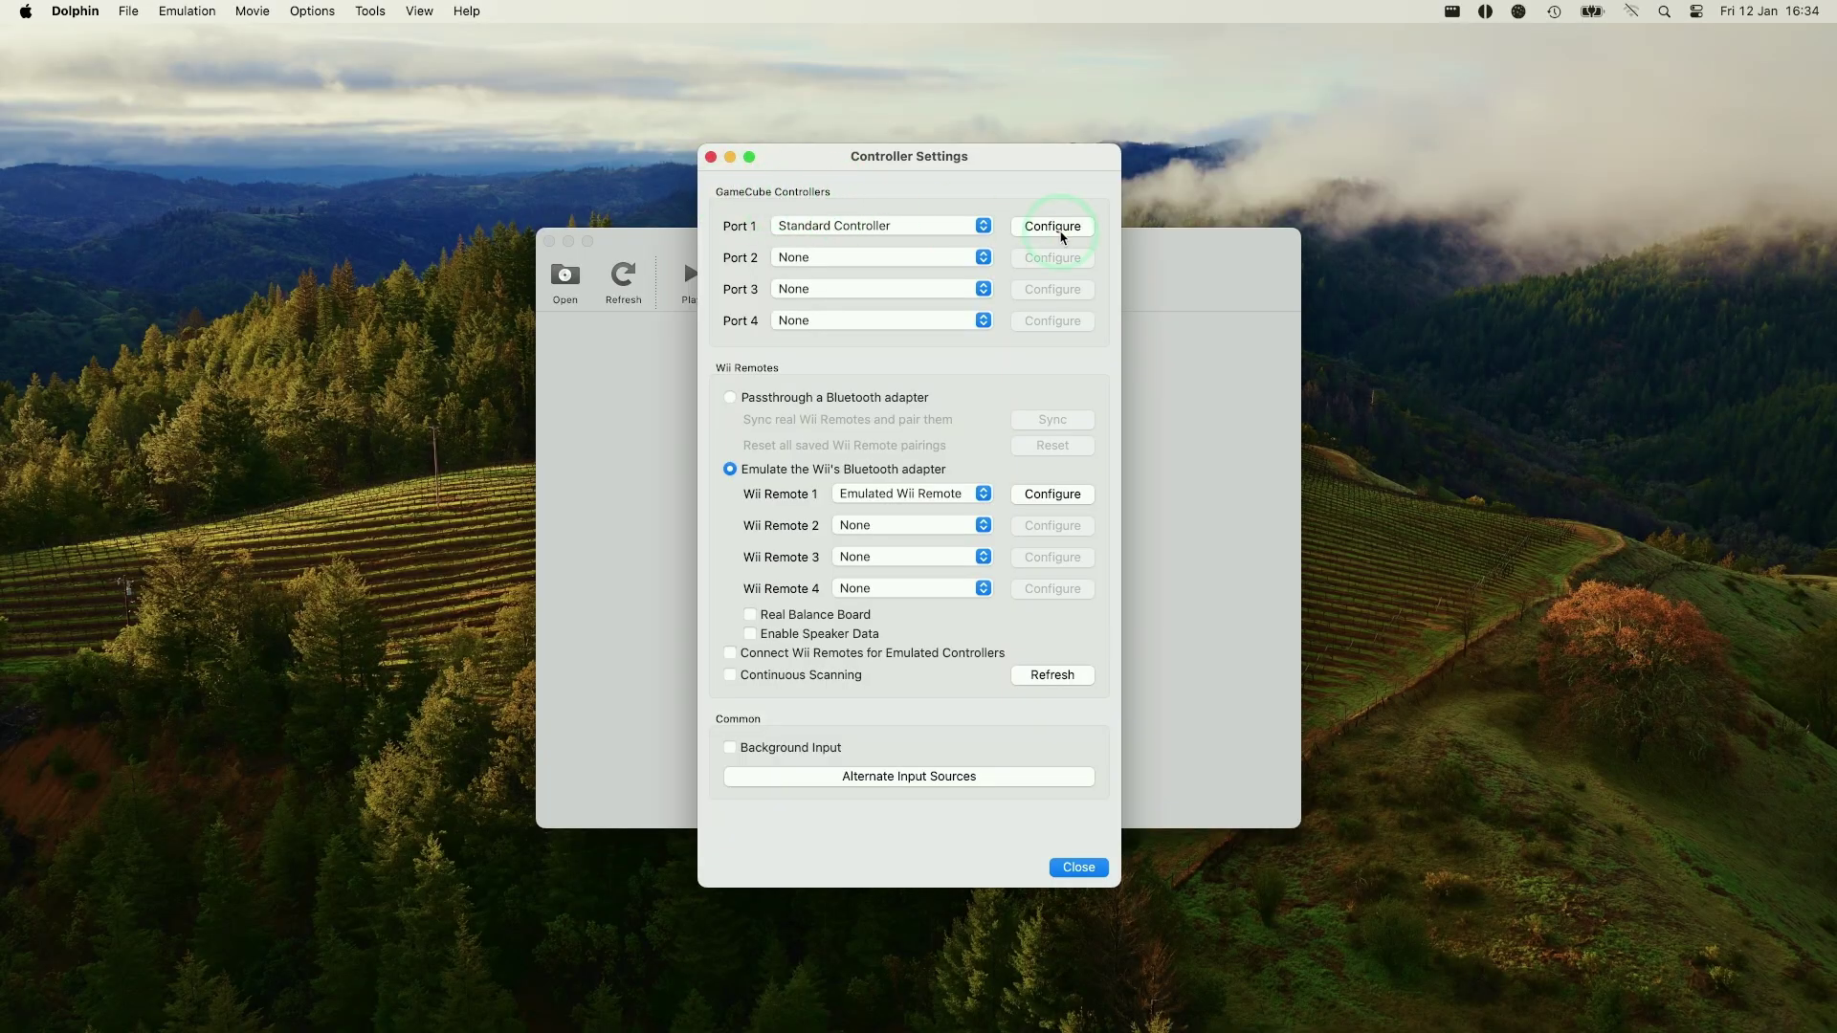
Open the GameCube Port 1 configuration in Dolphin and set its device to SDL/0/PS5 Controller, minimizing System Settings
{"action": "left_click", "coordinate": [1052, 226]}
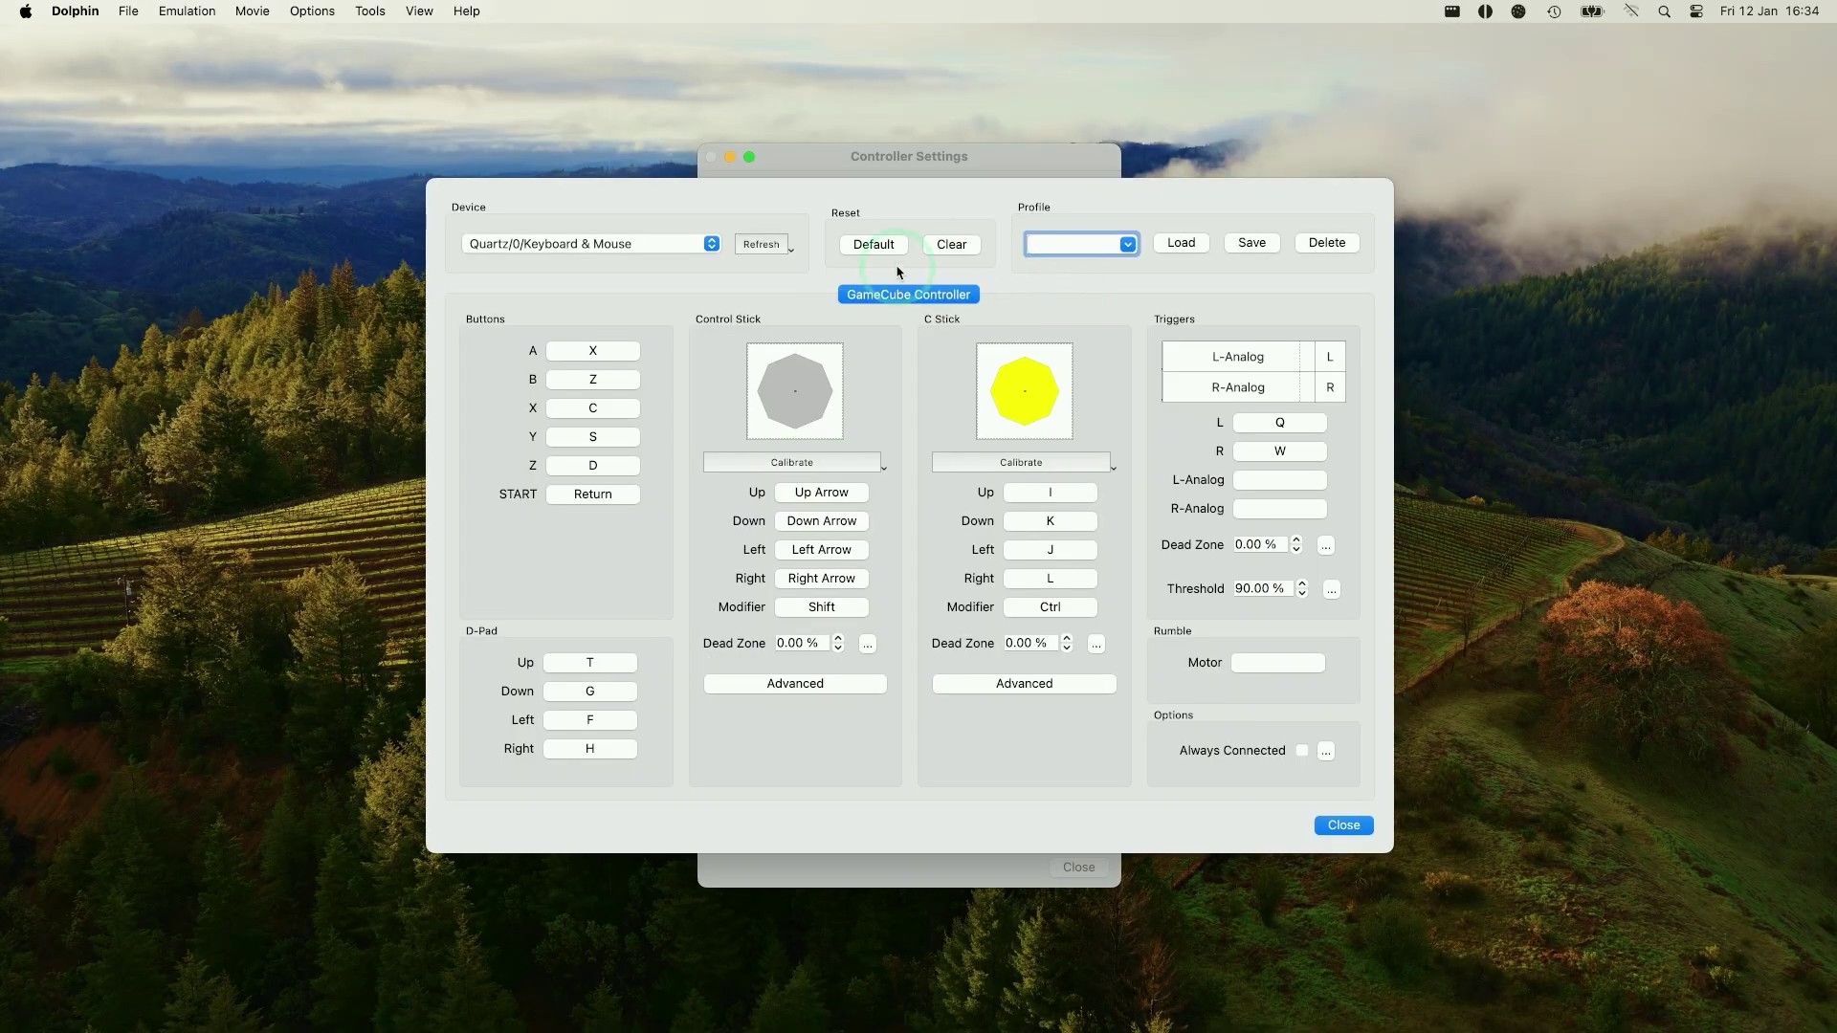
{"action": "left_click", "coordinate": [579, 251]}
{"action": "left_click", "coordinate": [525, 262]}
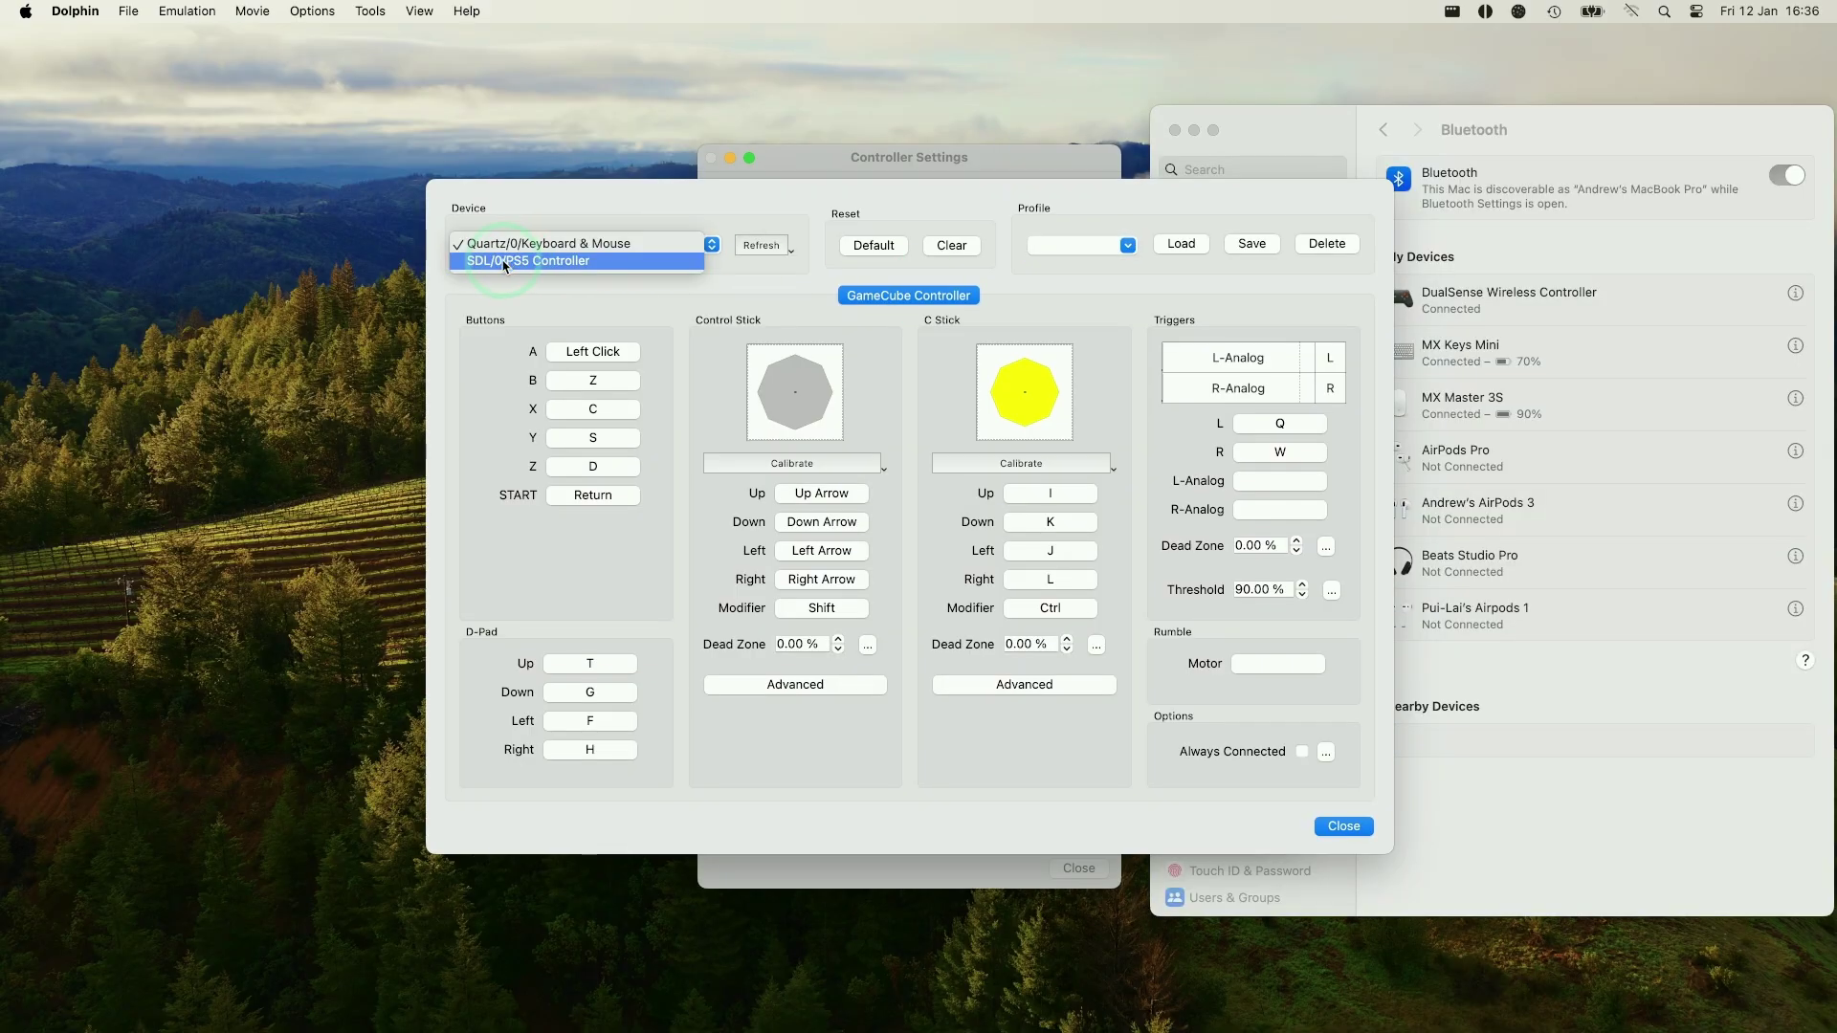
{"action": "left_click", "coordinate": [521, 260]}
{"action": "left_click", "coordinate": [1317, 157]}
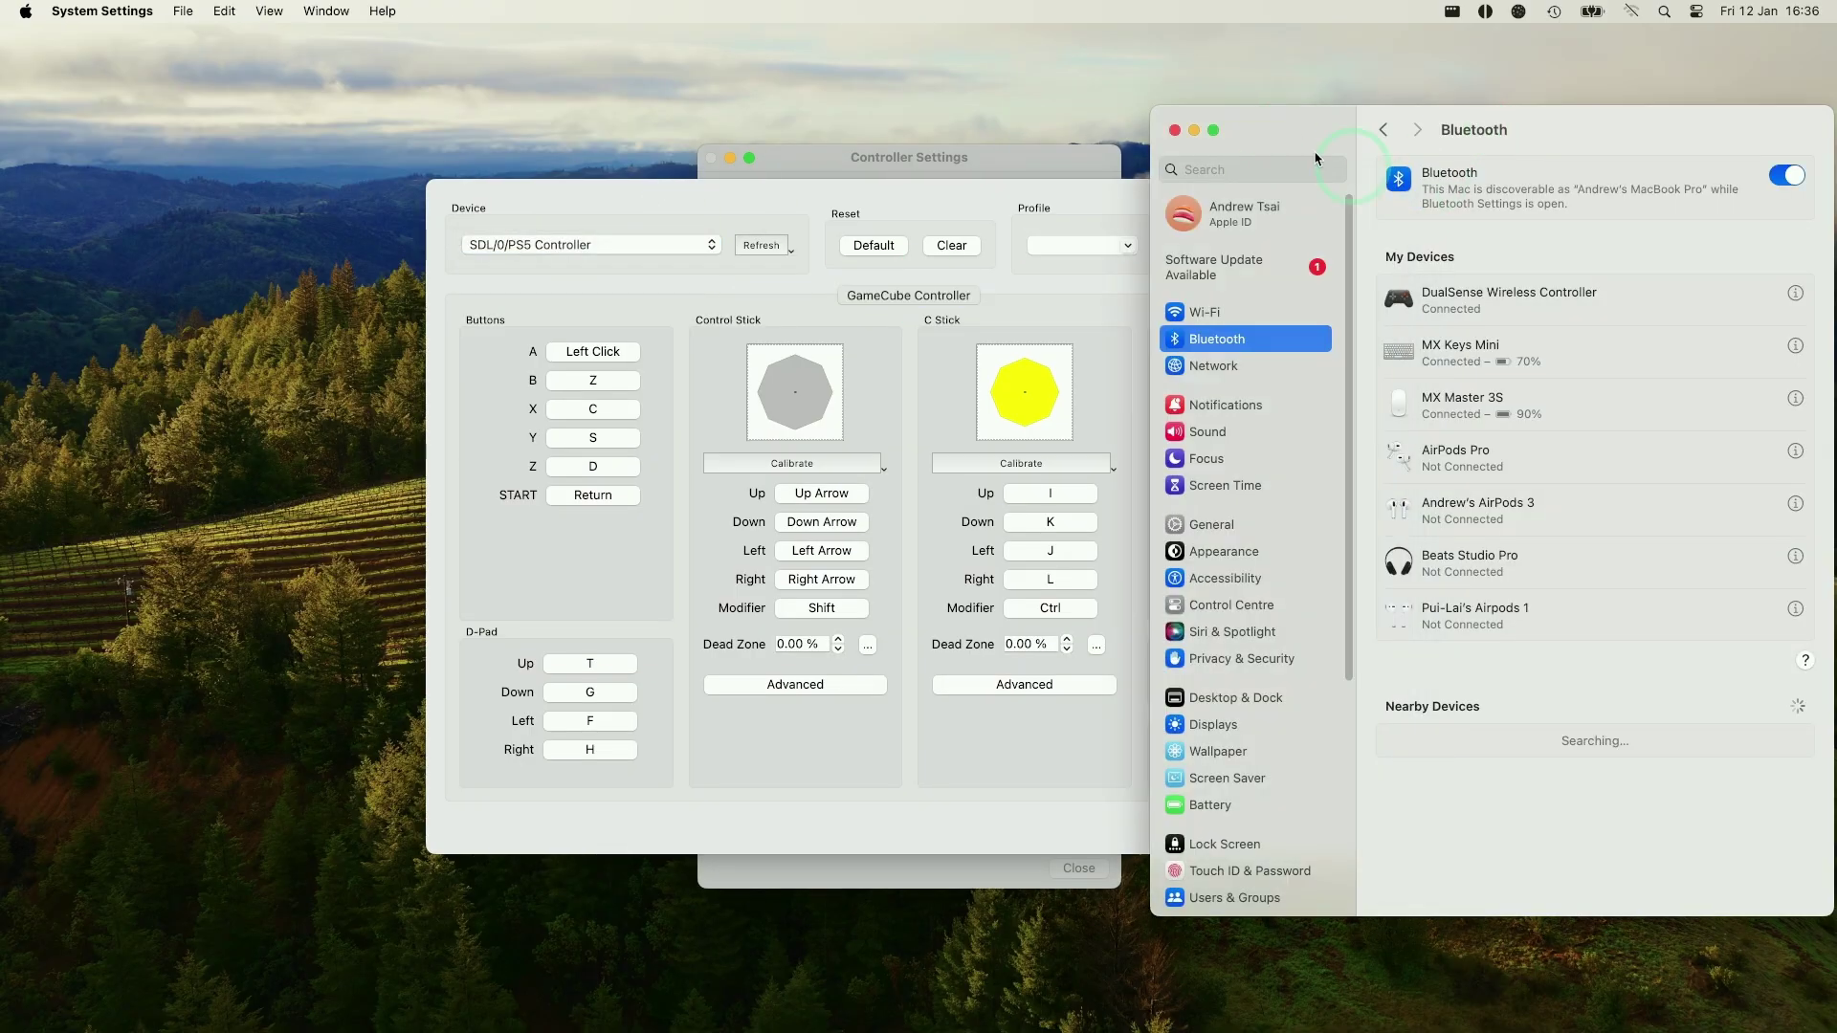
{"action": "left_click", "coordinate": [1194, 130]}
Map the GameCube buttons, D-pad, sticks and triggers to the PS5 controller, with A as Button 1 and B as Button 0, and close the controller settings
{"action": "left_click", "coordinate": [590, 347]}
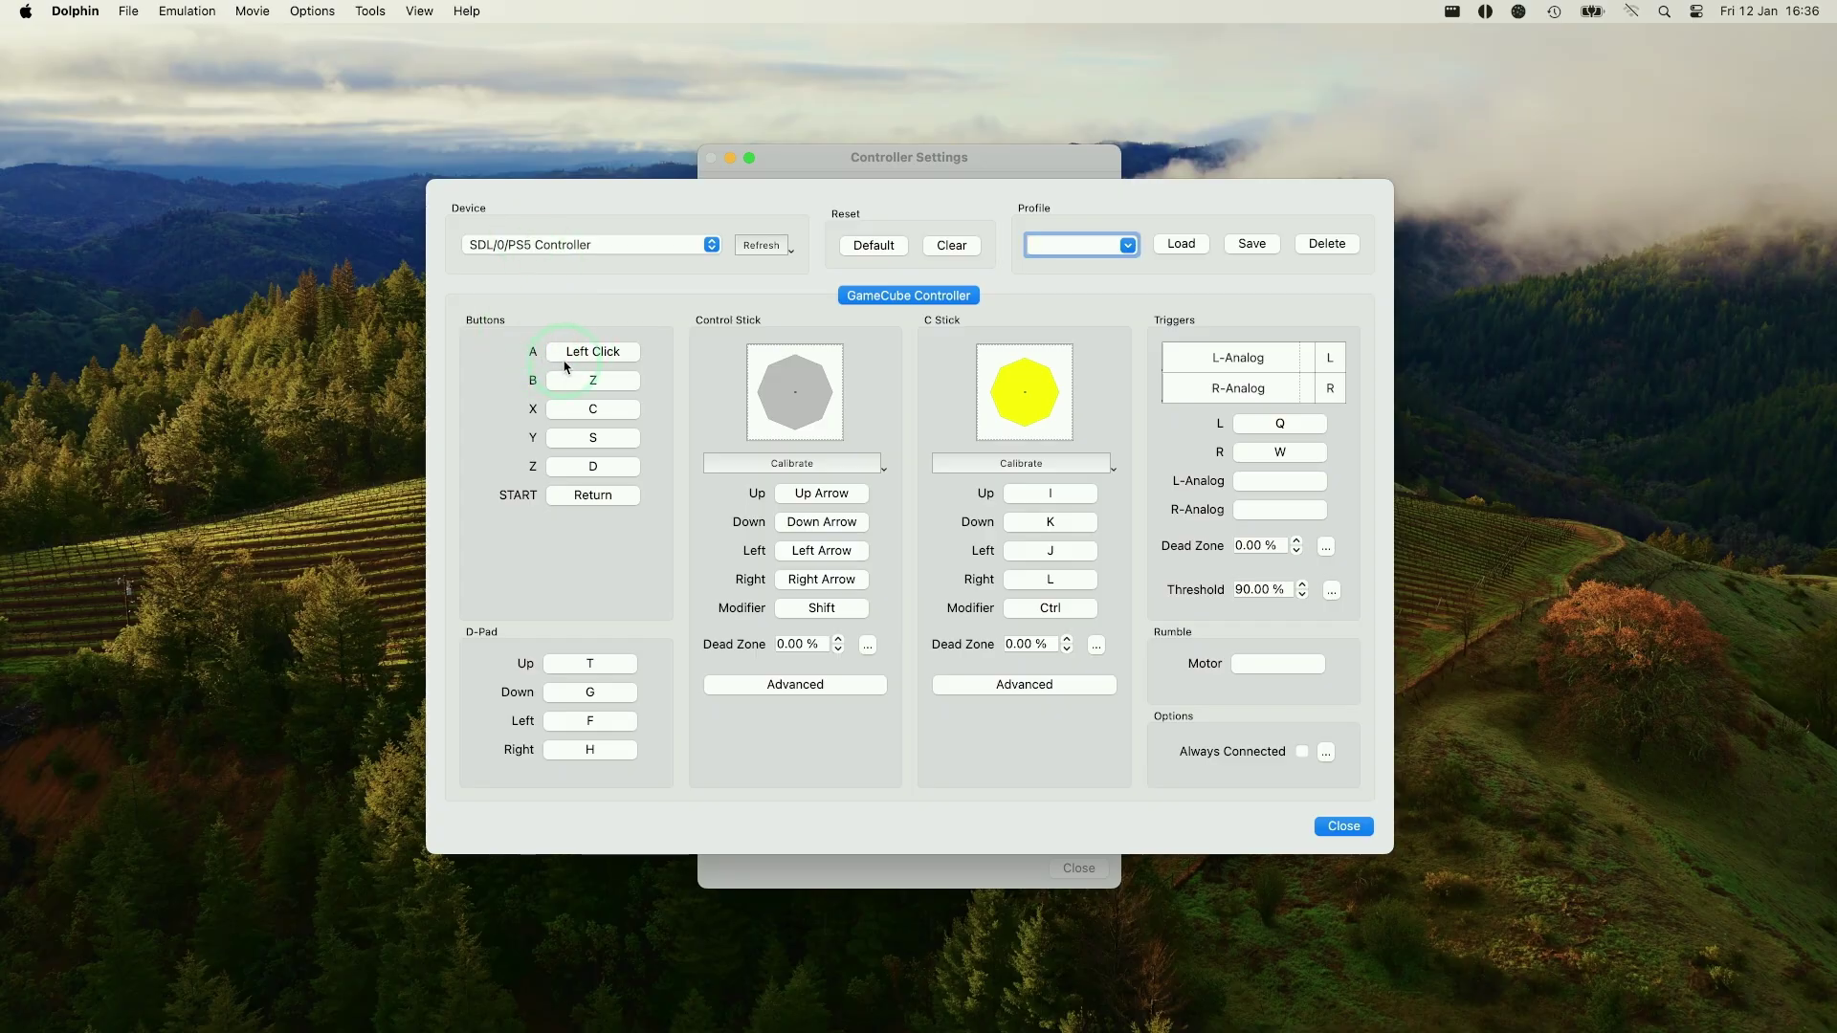
{"action": "left_click", "coordinate": [566, 356]}
{"action": "left_click", "coordinate": [567, 379]}
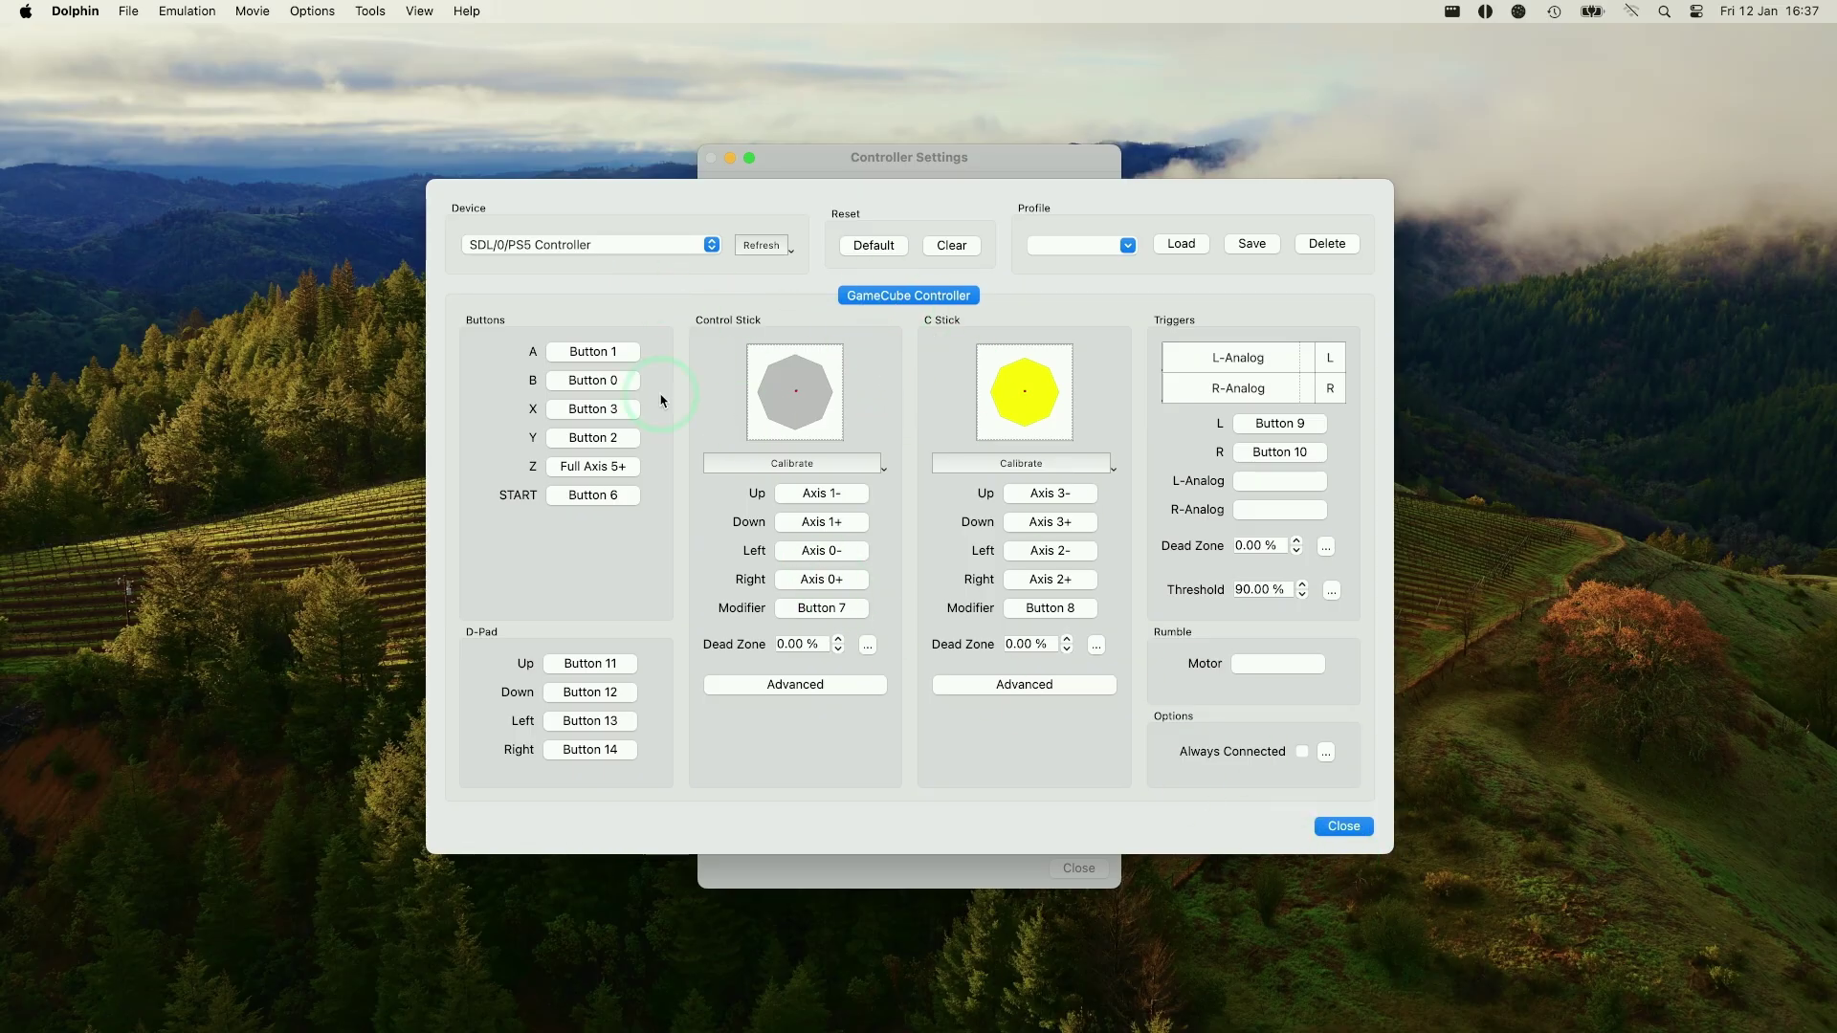
{"action": "left_click", "coordinate": [1332, 830]}
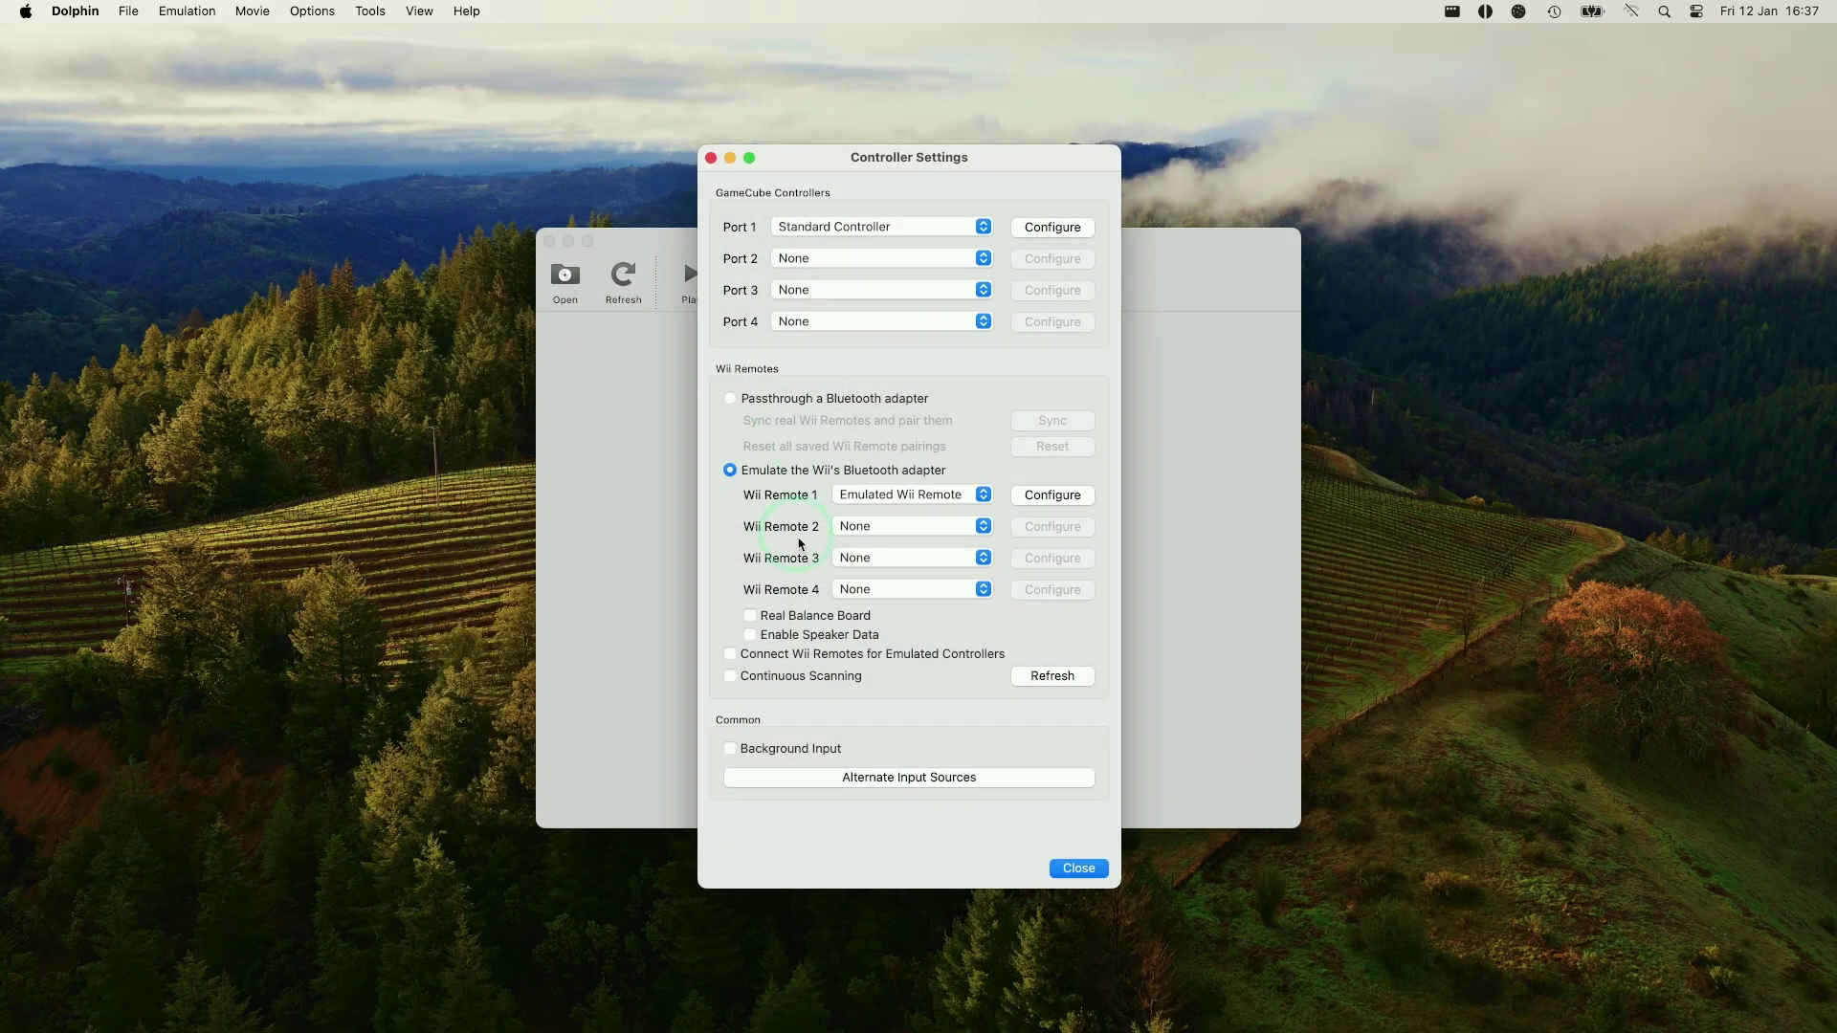
{"action": "left_click", "coordinate": [1057, 869]}
Set the games directory to the Wii Gamecube folder on the Snorlax drive
{"action": "left_click", "coordinate": [816, 507]}
{"action": "left_click", "coordinate": [711, 578]}
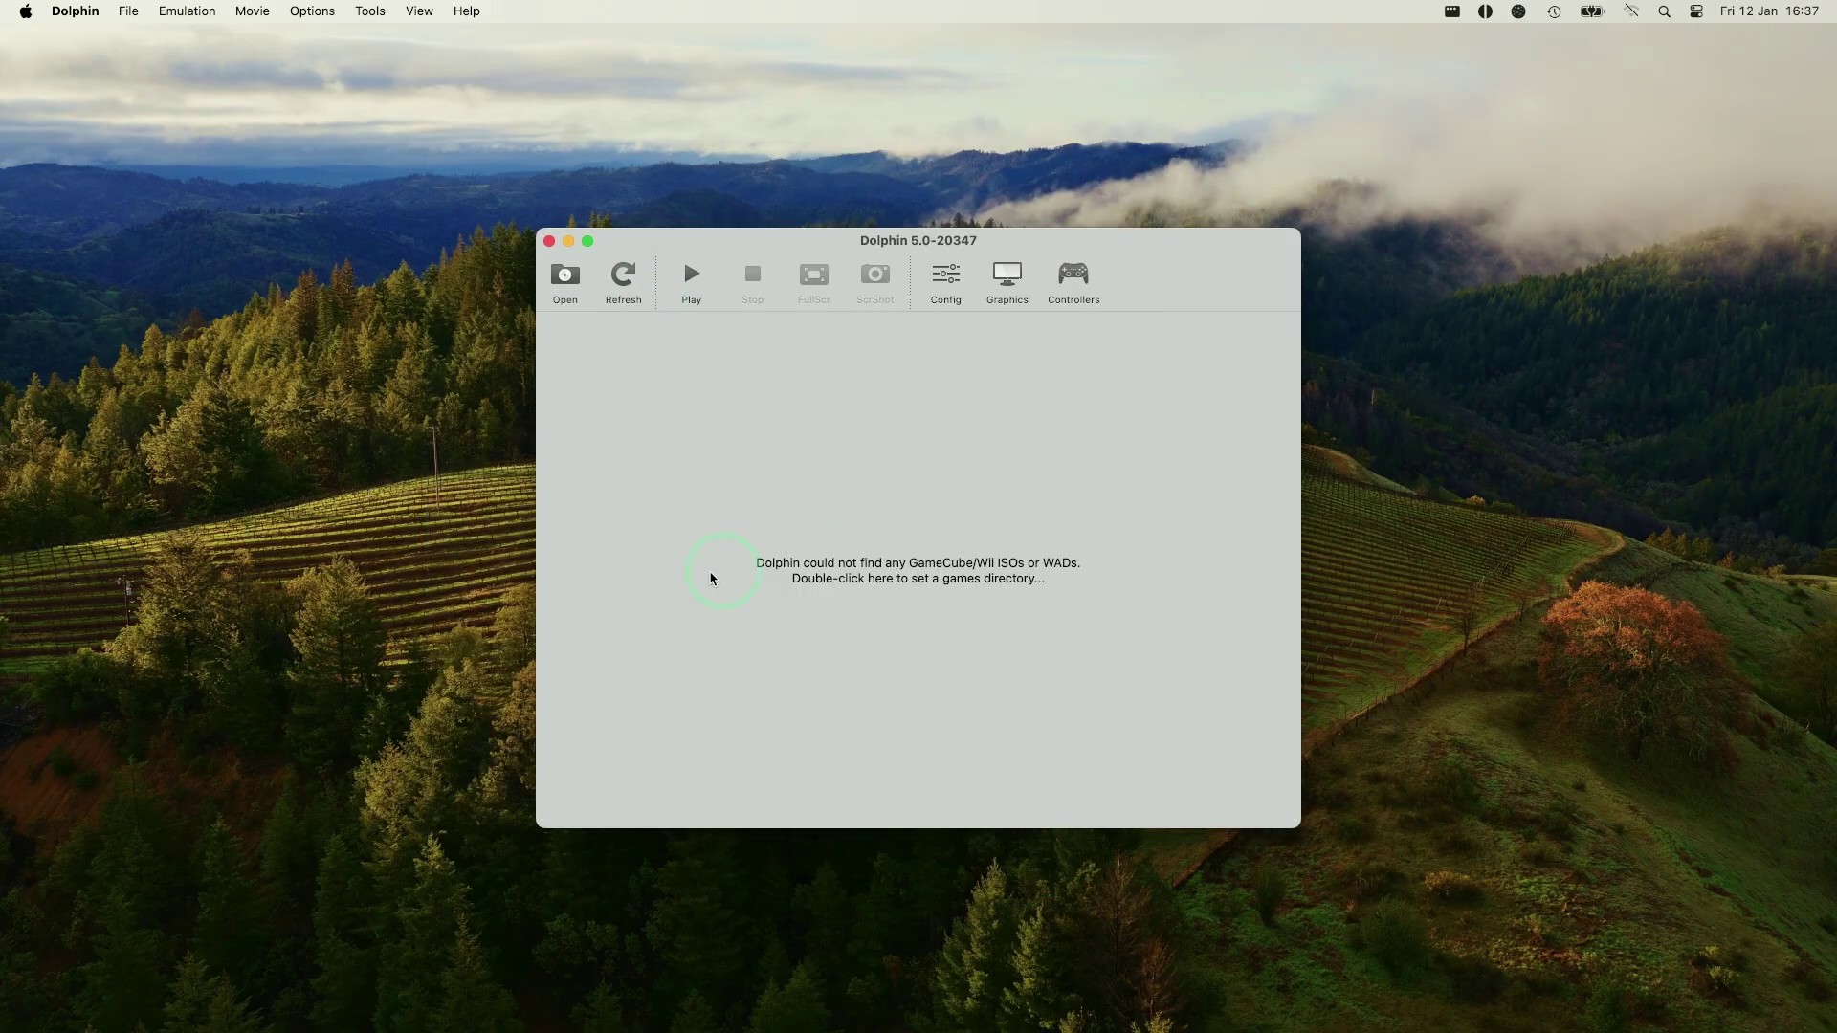
{"action": "left_click", "coordinate": [766, 526]}
{"action": "left_click", "coordinate": [706, 578]}
{"action": "double_click", "coordinate": [745, 572]}
{"action": "left_click", "coordinate": [821, 595]}
{"action": "scroll", "coordinate": [599, 451], "scroll_direction": "down", "scroll_amount": 3}
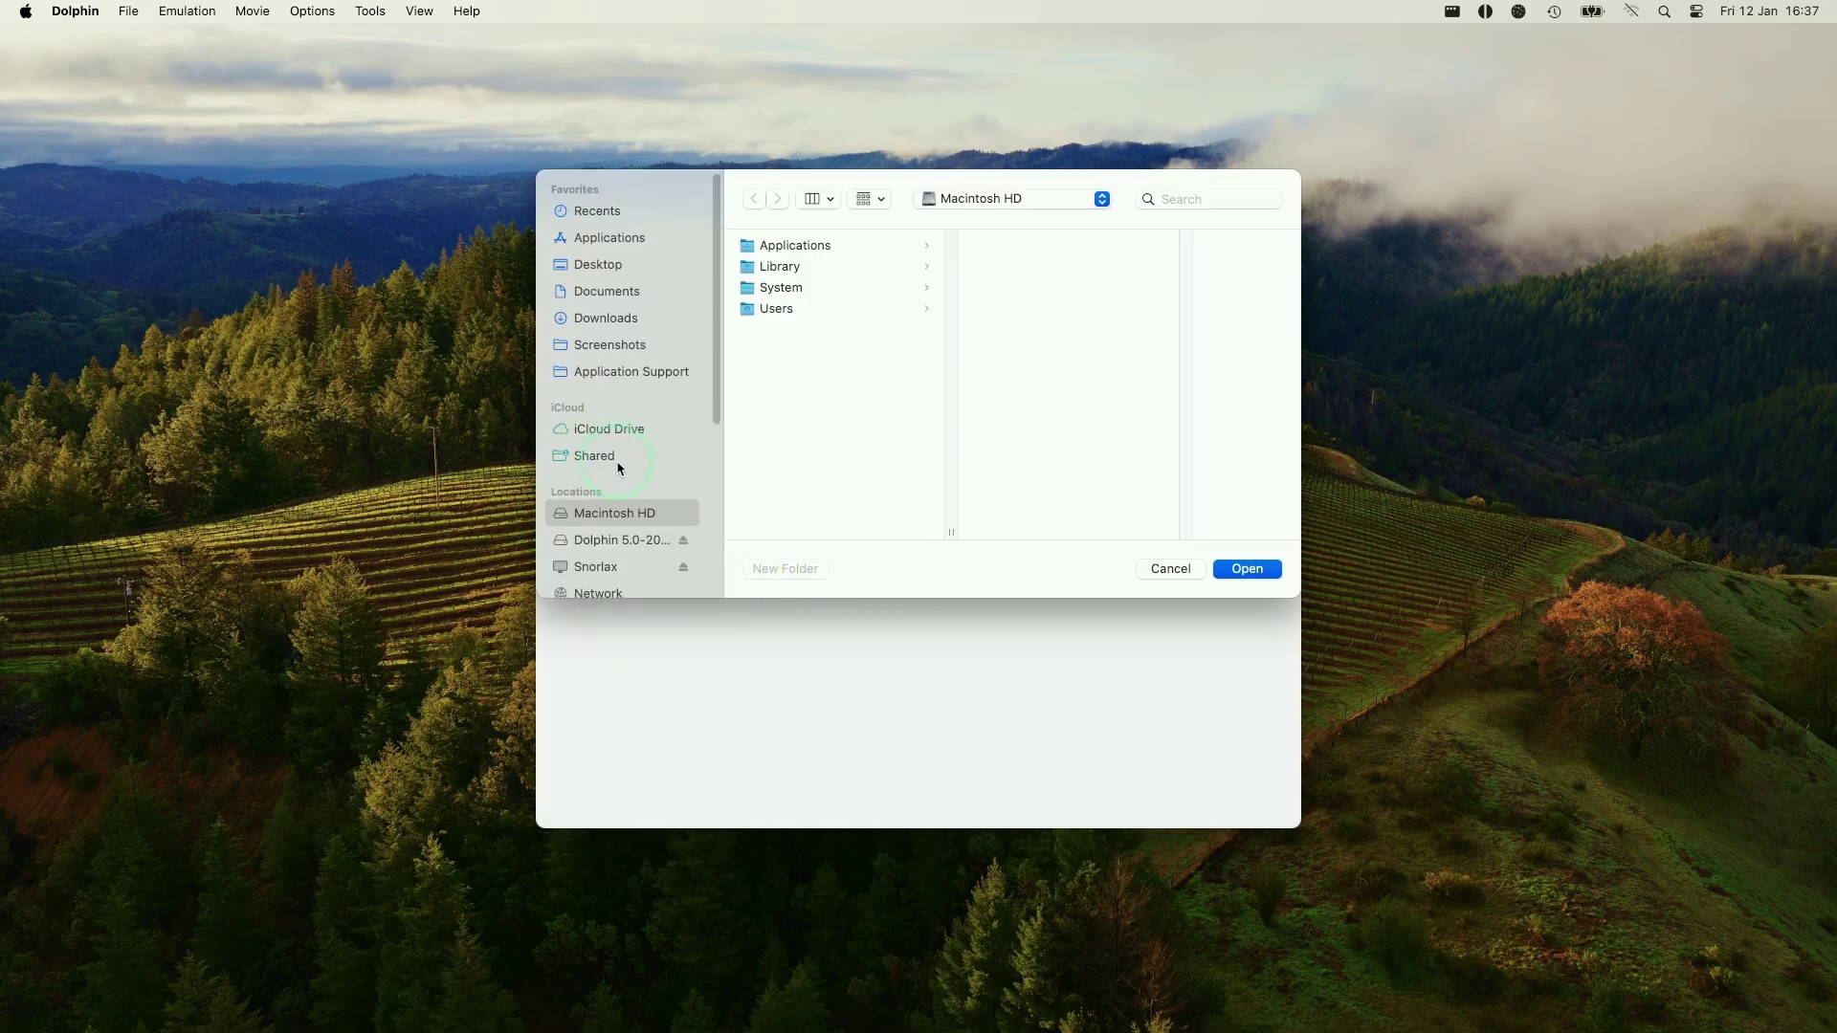
{"action": "left_click", "coordinate": [613, 472]}
{"action": "left_click", "coordinate": [908, 459]}
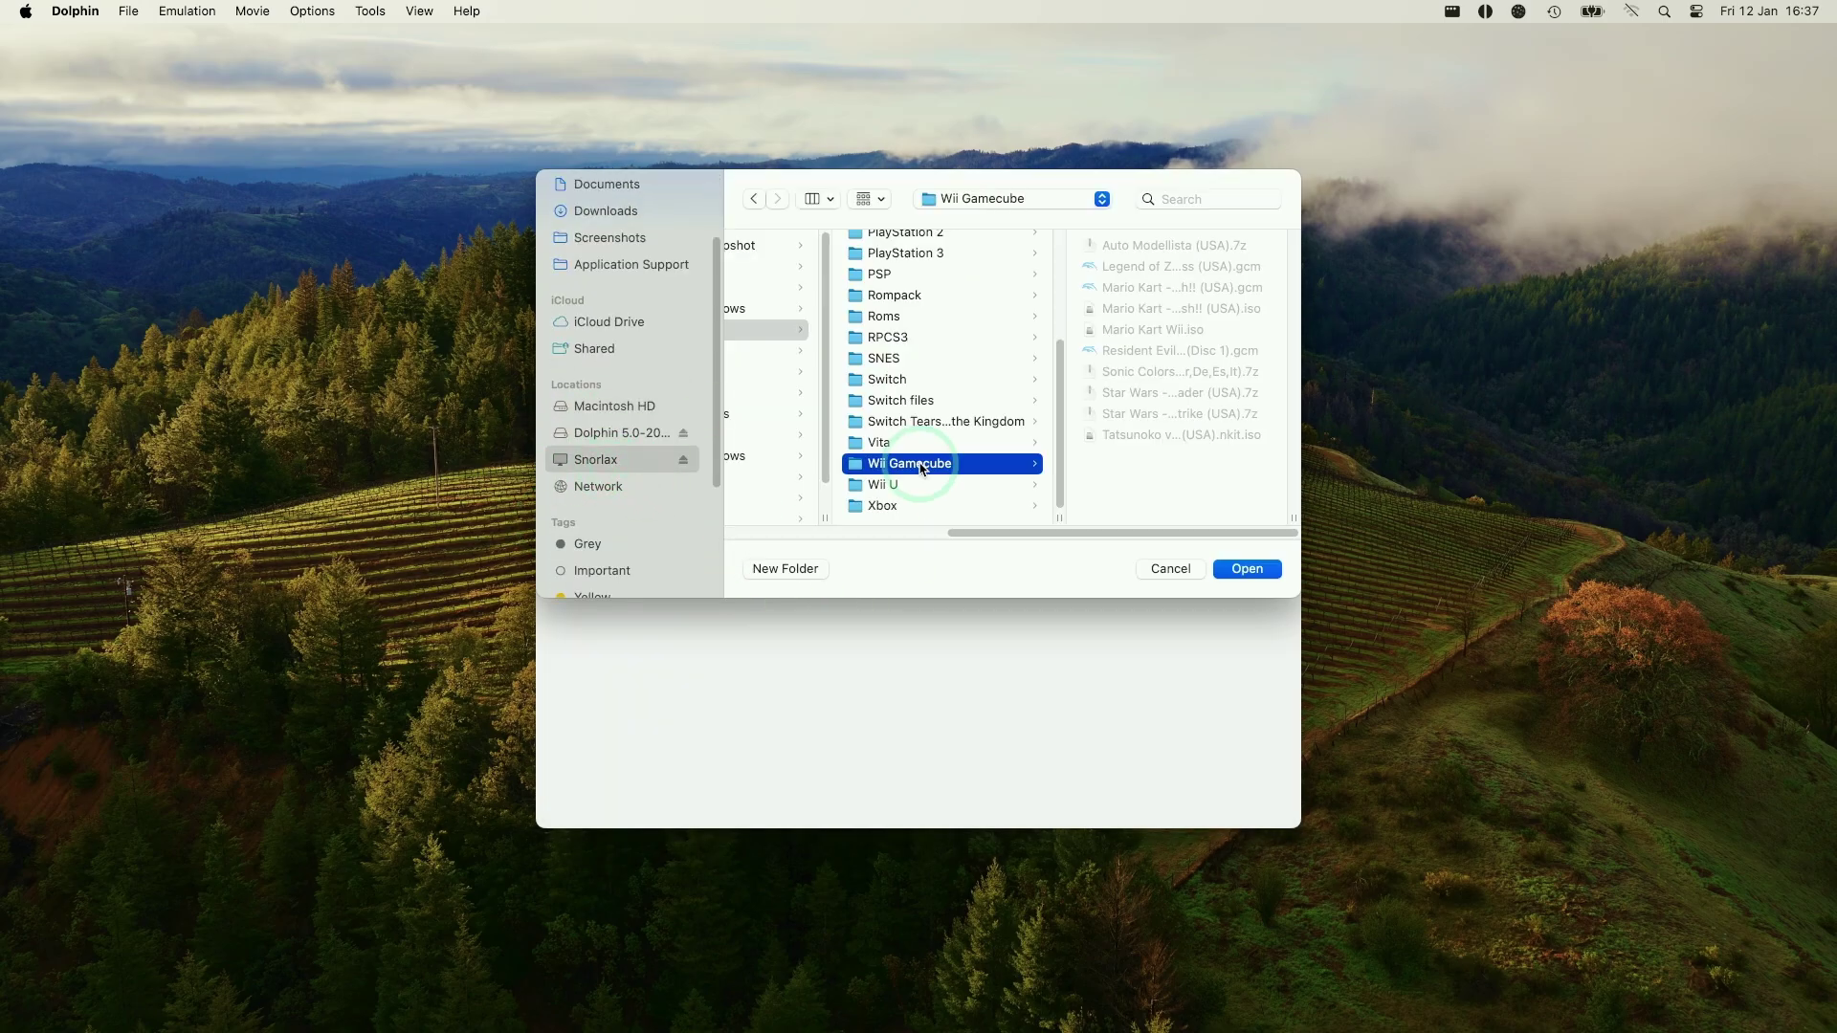
{"action": "left_click", "coordinate": [1230, 569]}
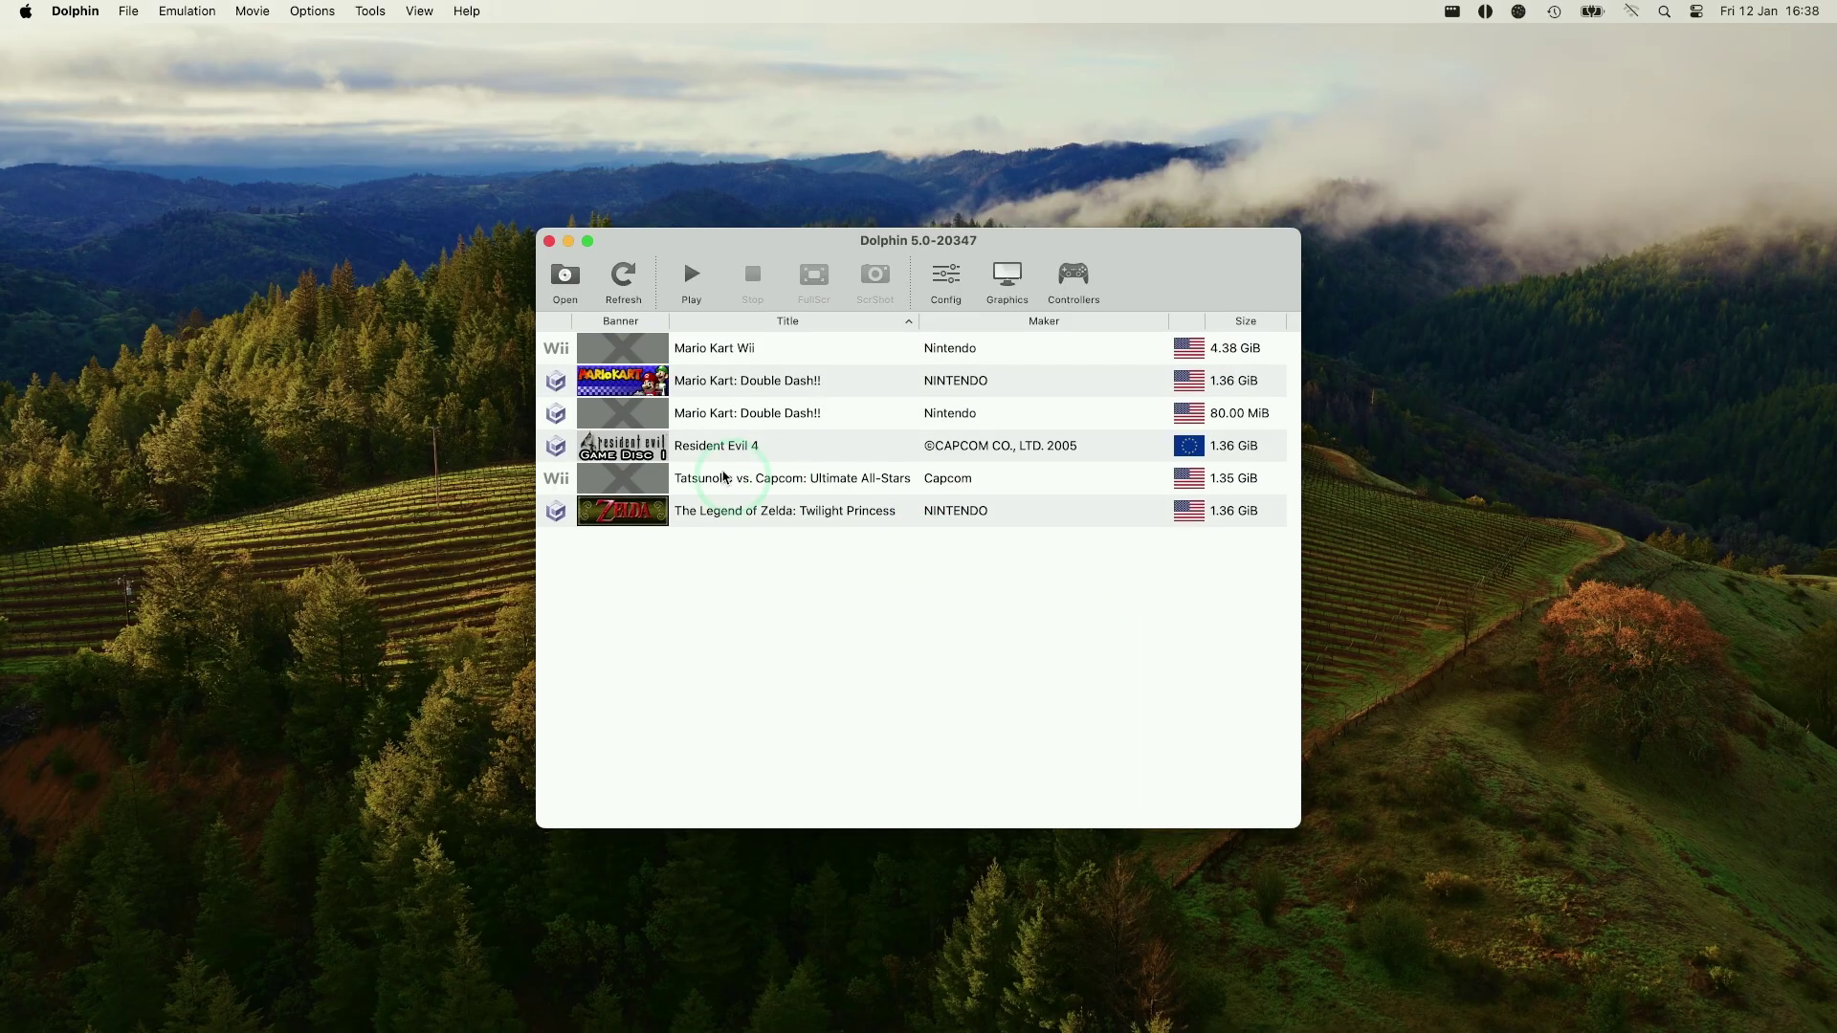
Start the 1.36 GiB version of Mario Kart: Double Dash!! from the game list
{"action": "left_click", "coordinate": [727, 350]}
{"action": "left_click", "coordinate": [765, 522]}
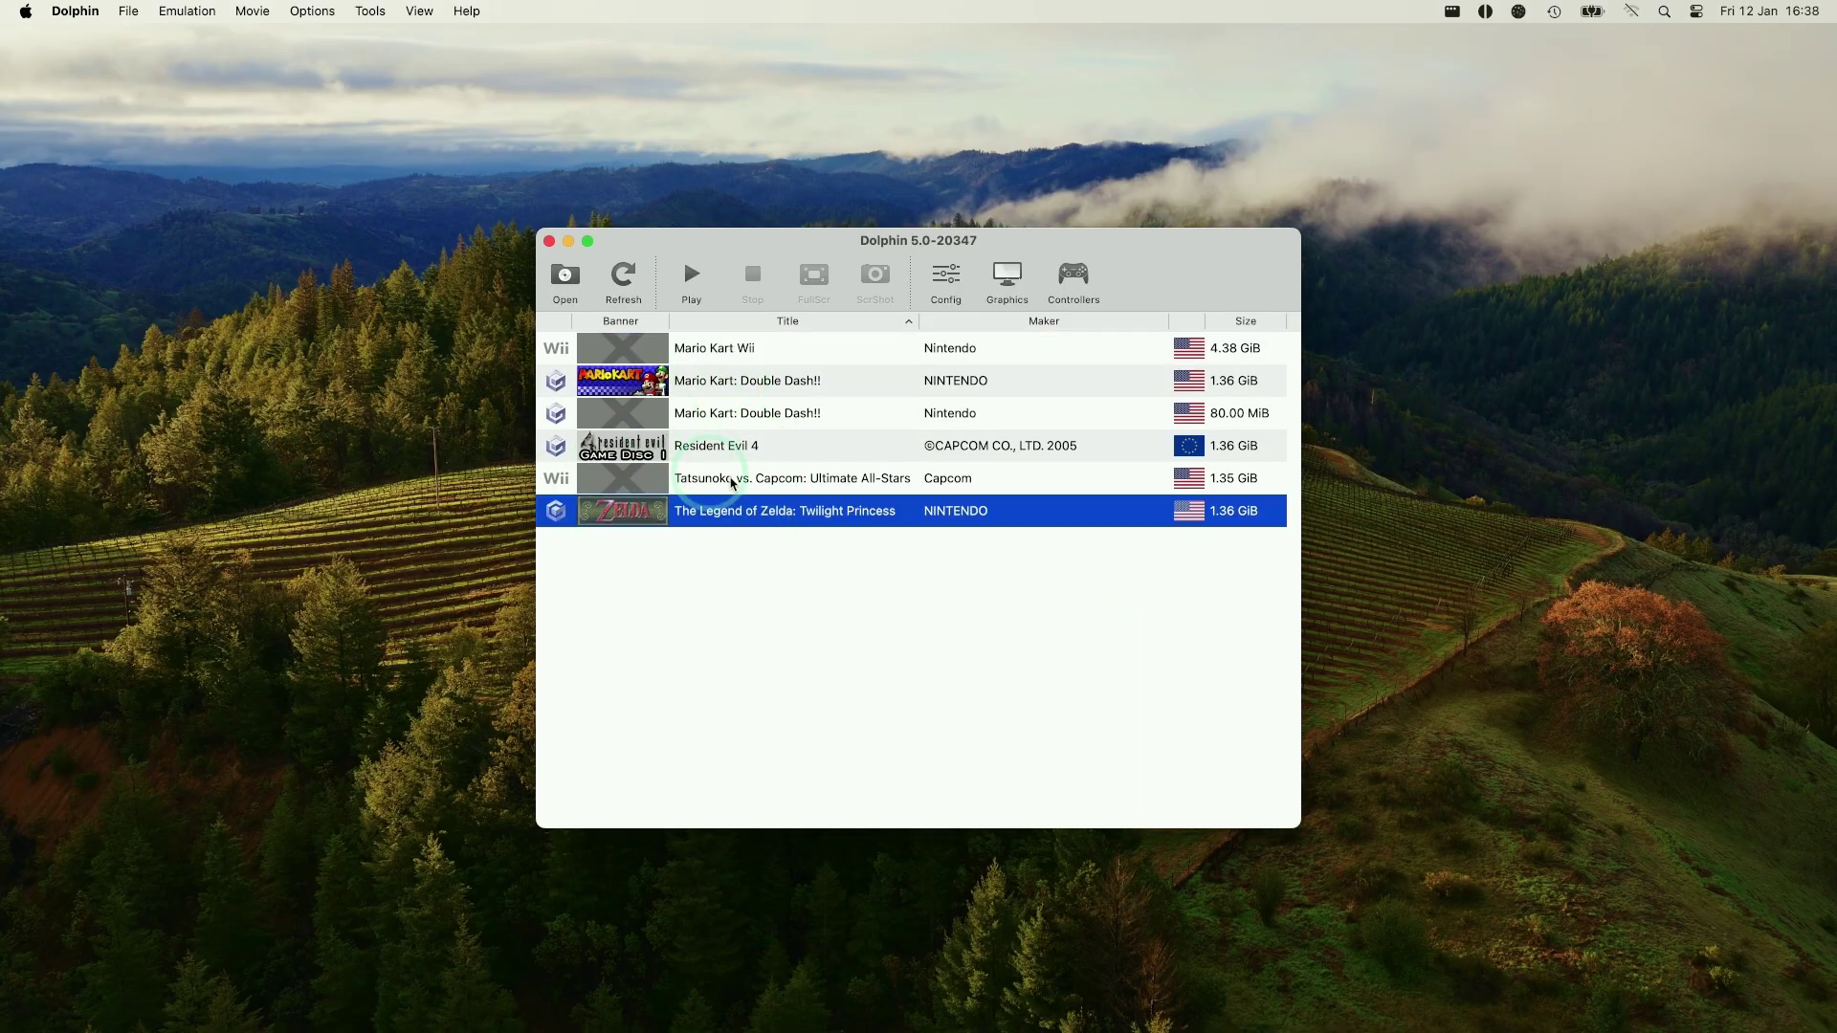
{"action": "left_click", "coordinate": [733, 383]}
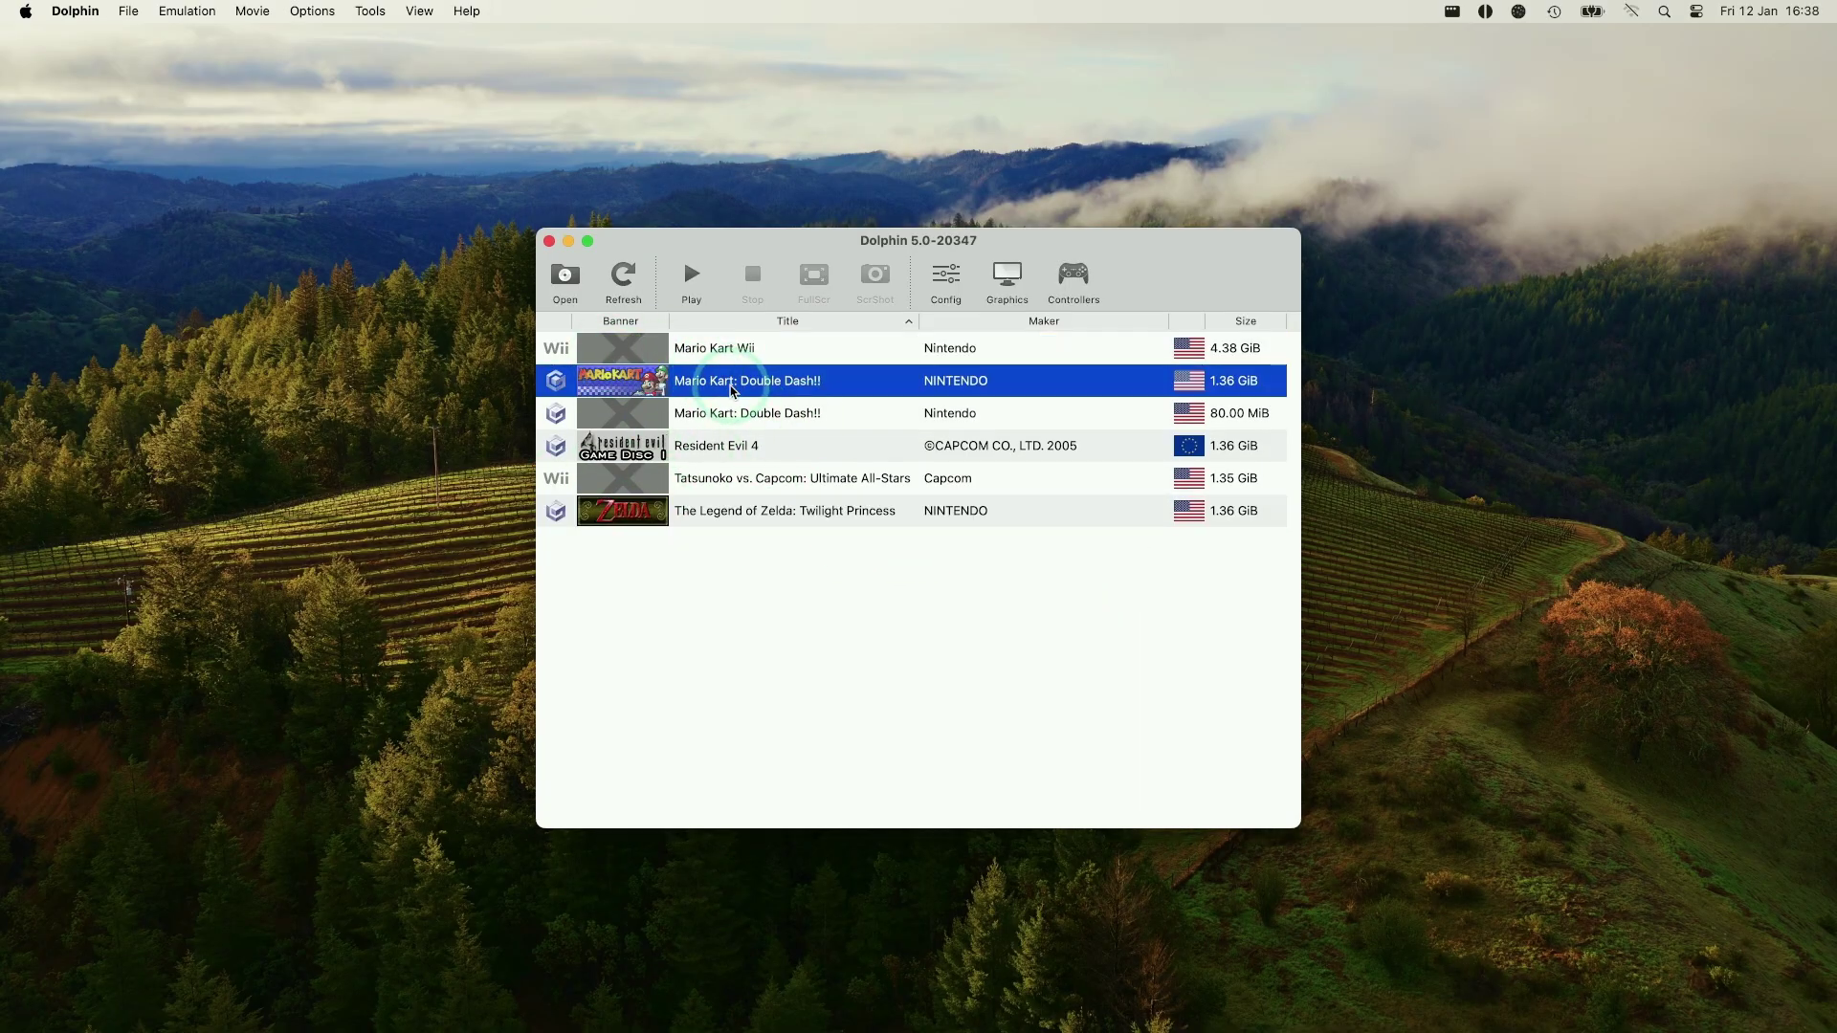
{"action": "double_click", "coordinate": [732, 383]}
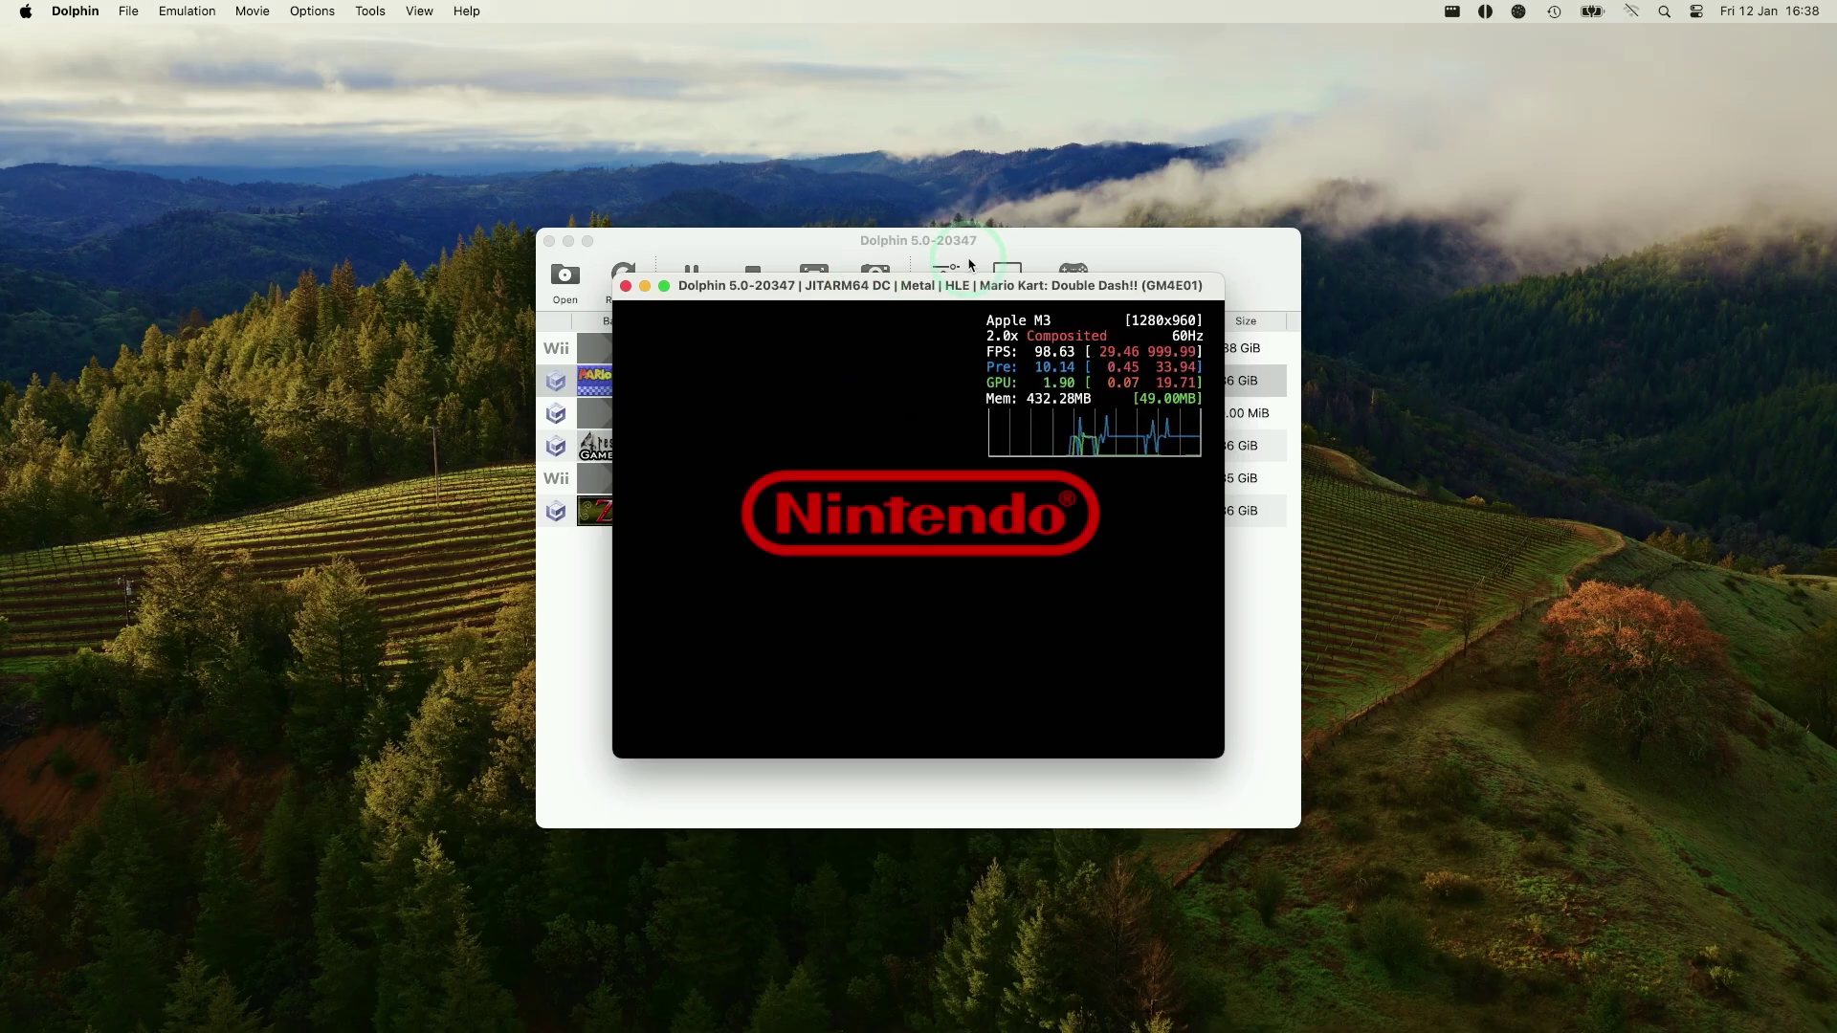
Set the internal resolution to 3x Native (1920x1584) for 1080p in the graphics enhancements and close the configuration
{"action": "left_click", "coordinate": [291, 24]}
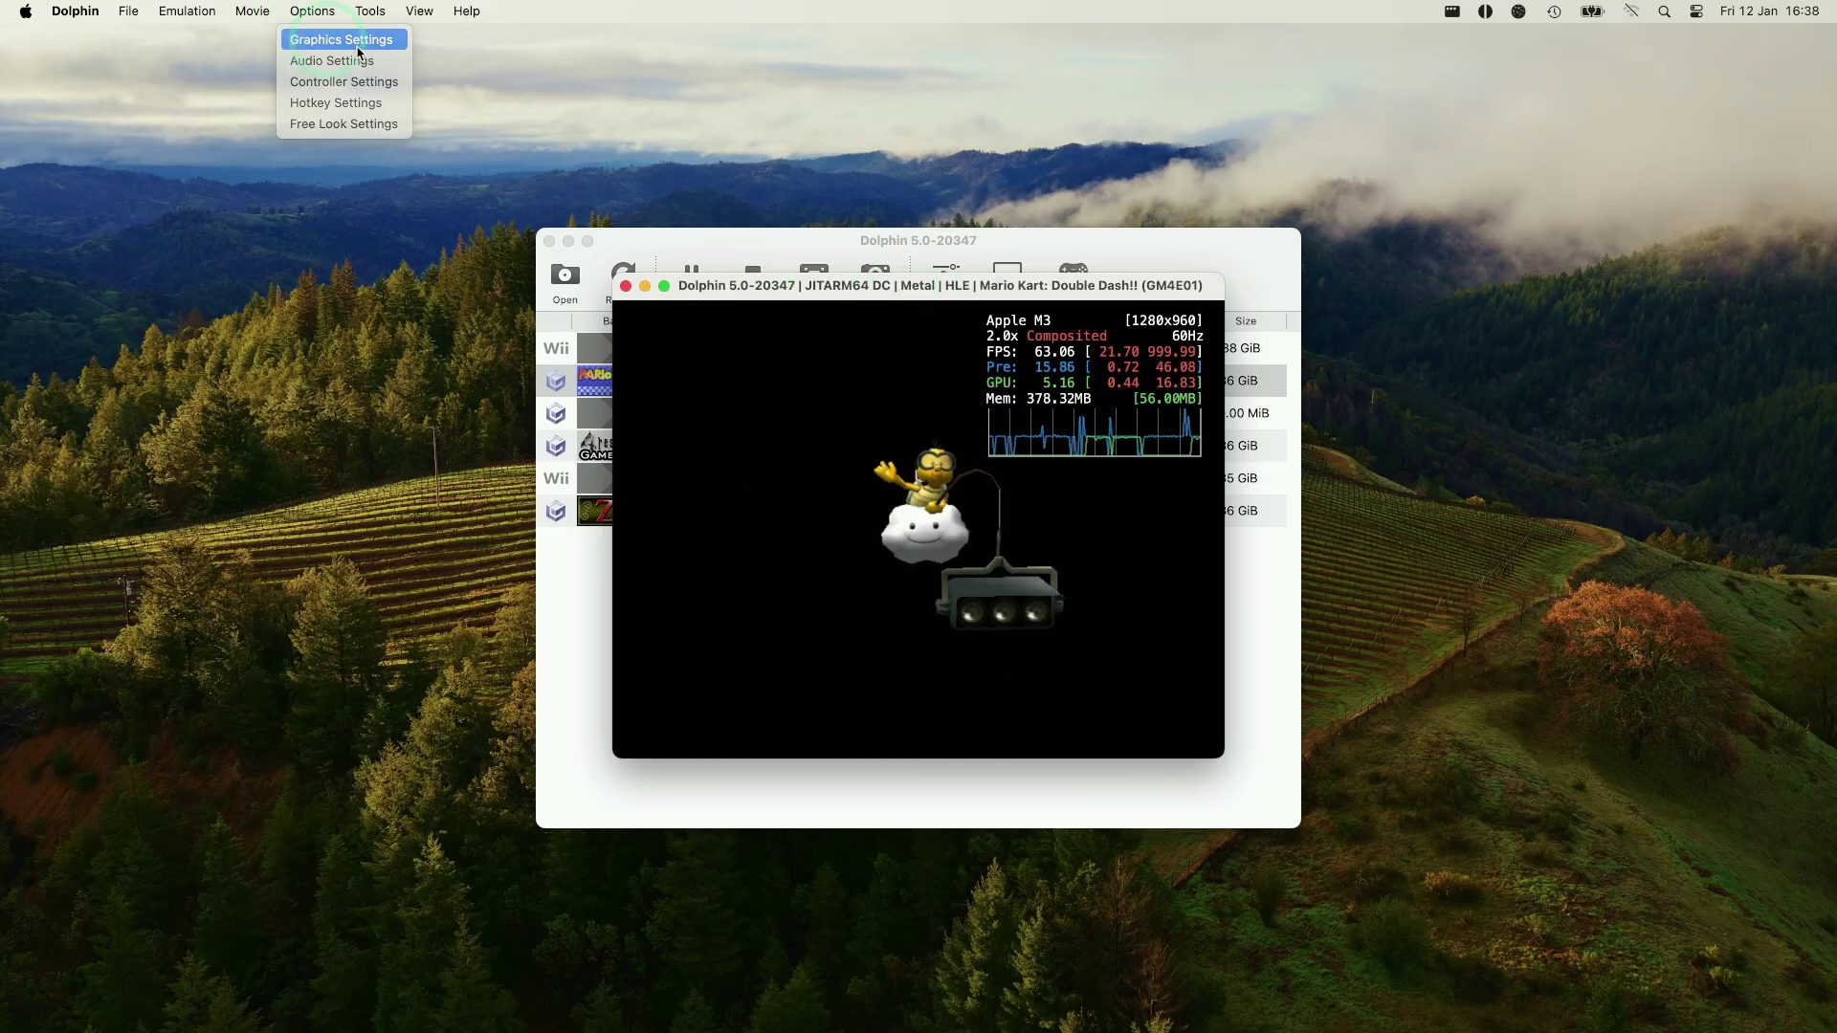
{"action": "left_click", "coordinate": [299, 39]}
{"action": "left_click_drag", "start_coordinate": [875, 133], "coordinate": [1392, 147]}
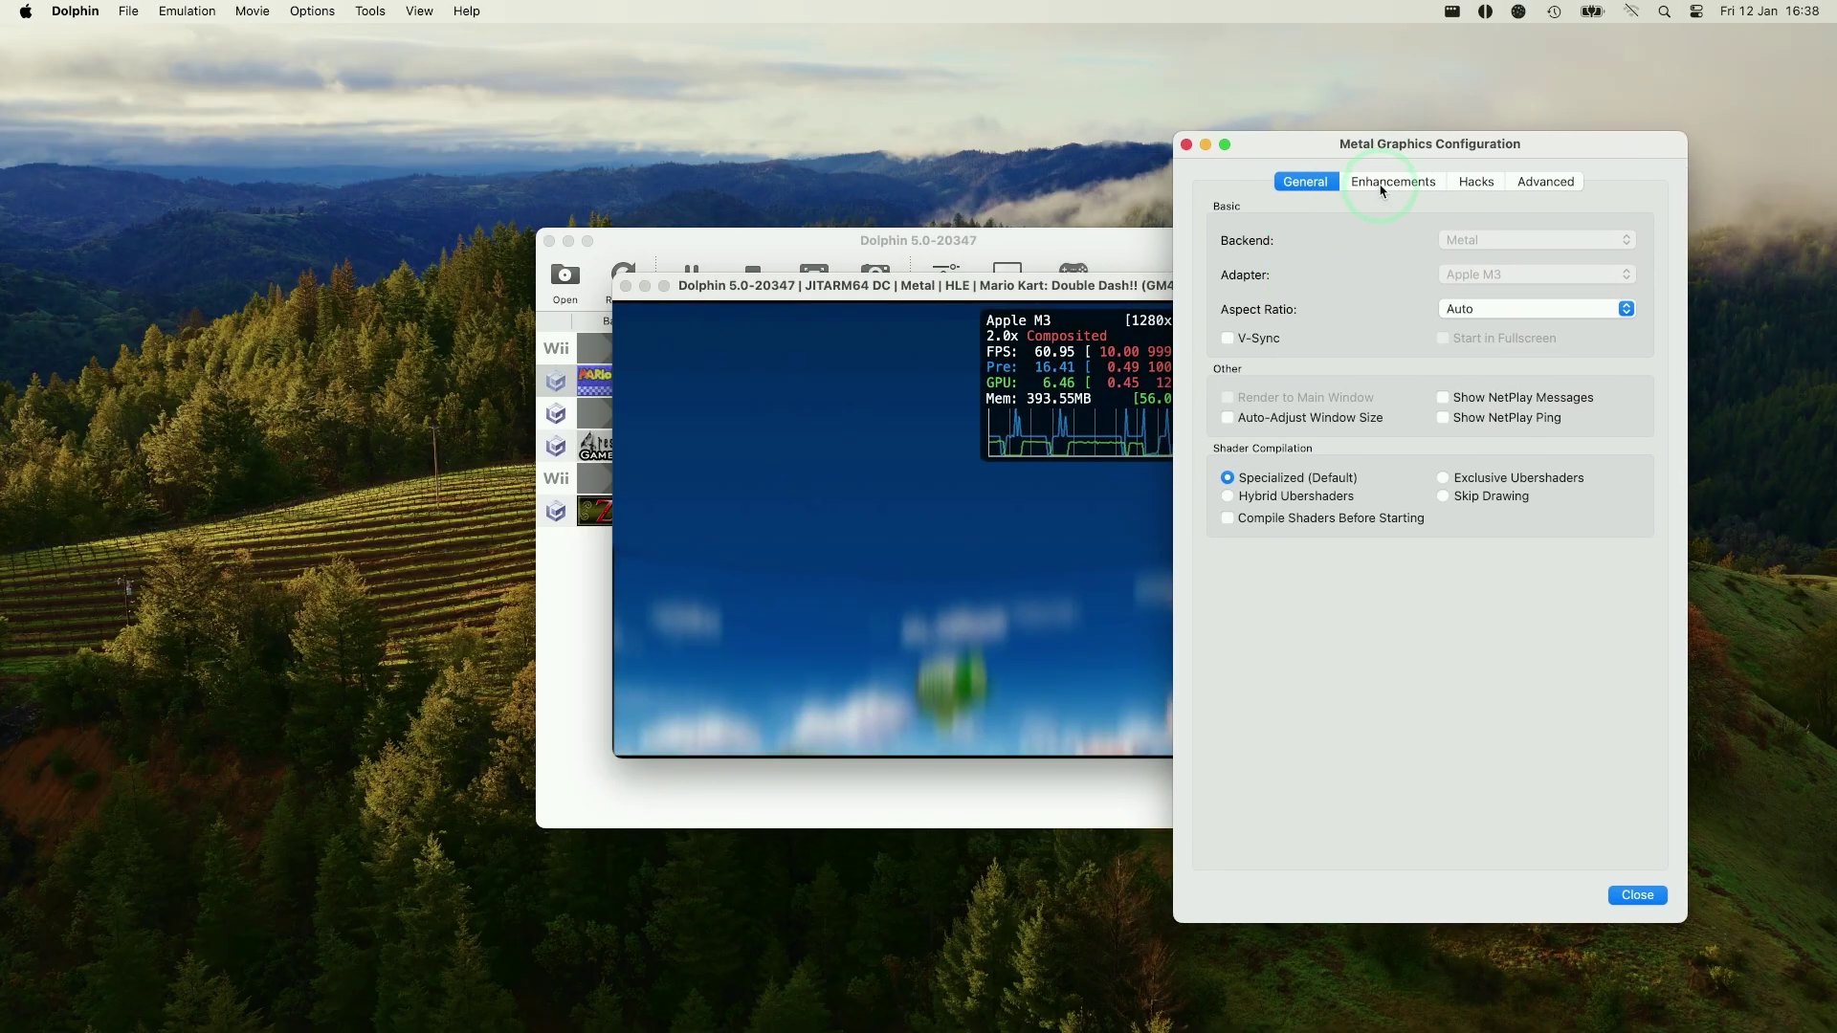
{"action": "left_click", "coordinate": [1393, 182]}
{"action": "left_click", "coordinate": [1476, 241]}
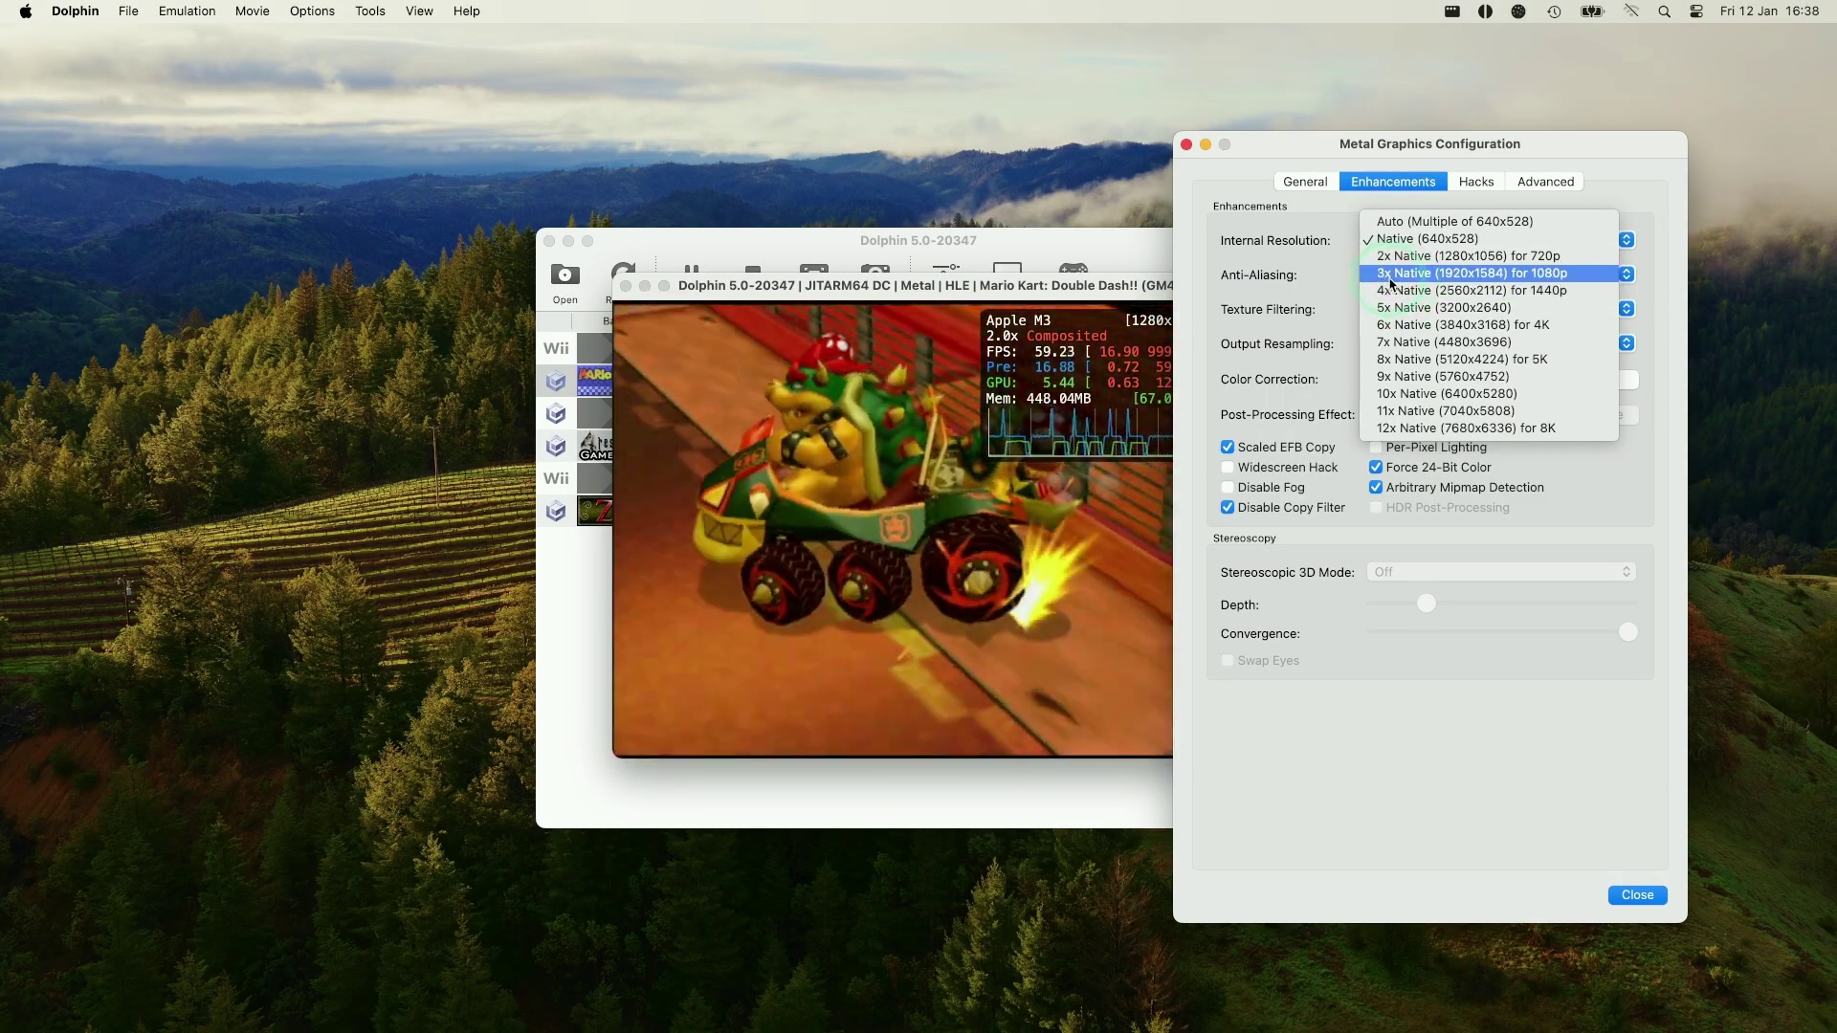
{"action": "left_click", "coordinate": [1425, 275]}
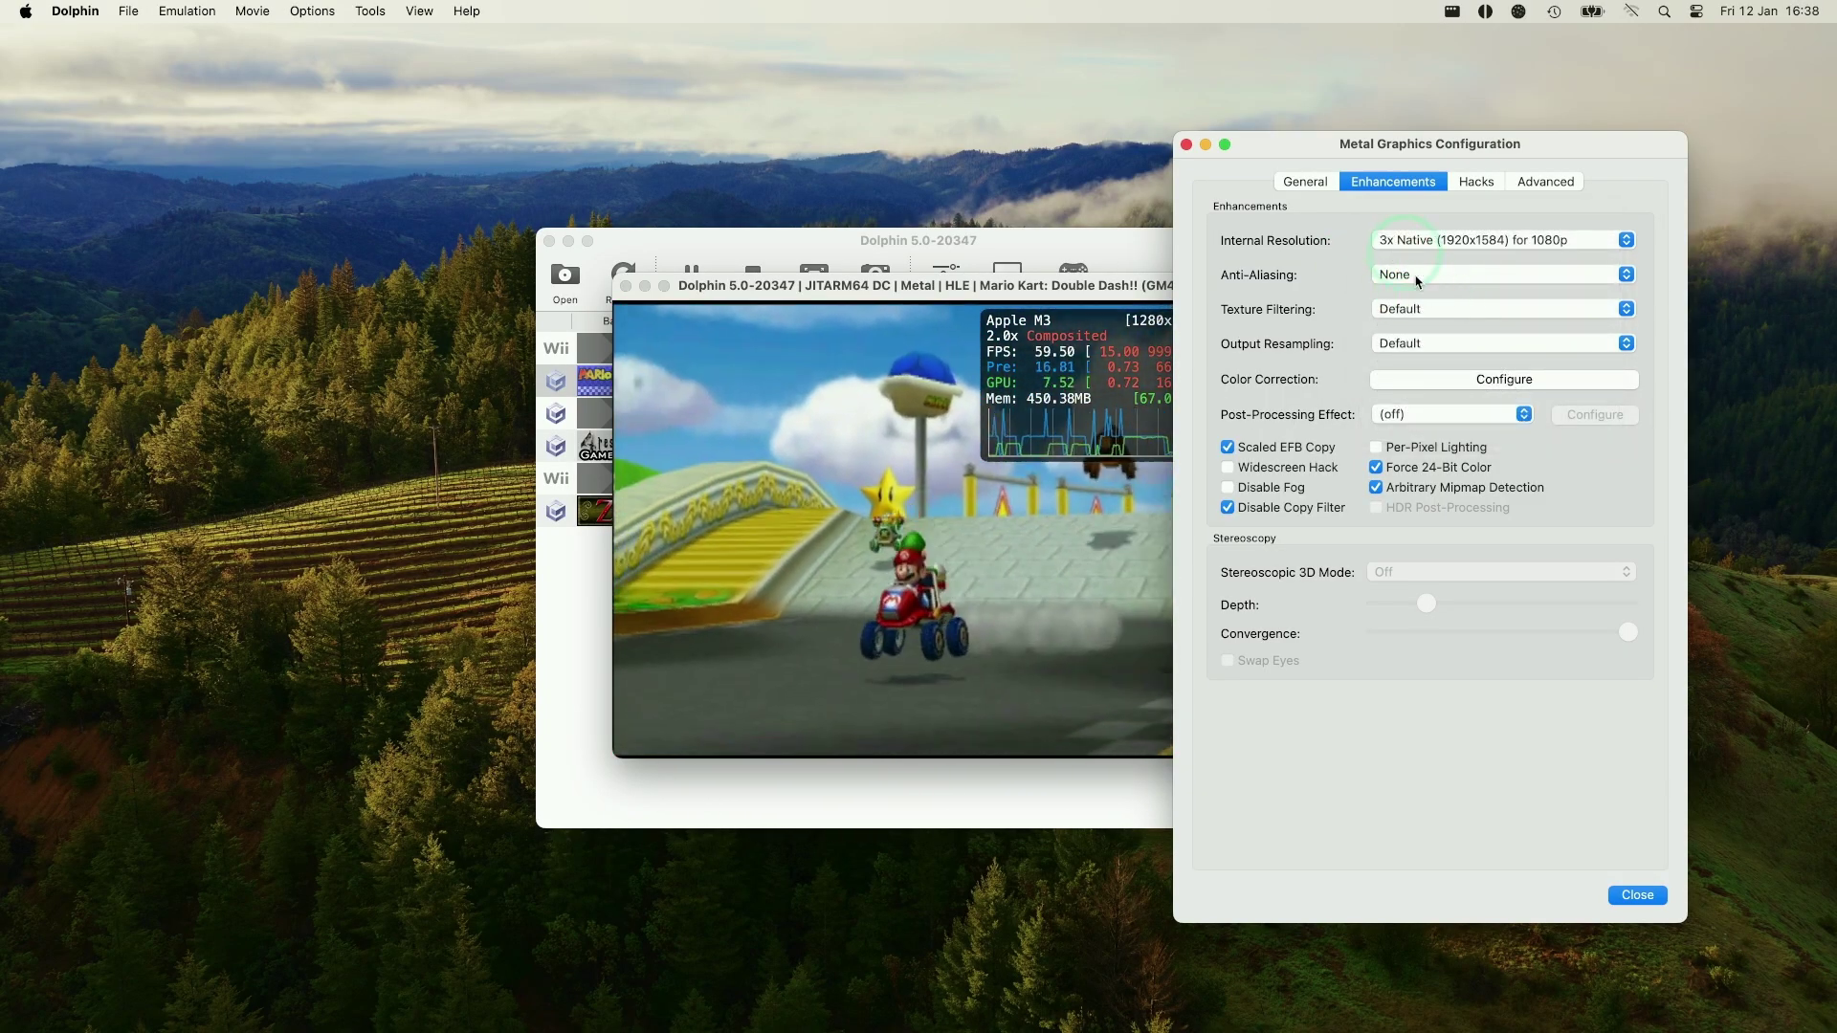
{"action": "left_click", "coordinate": [1637, 894]}
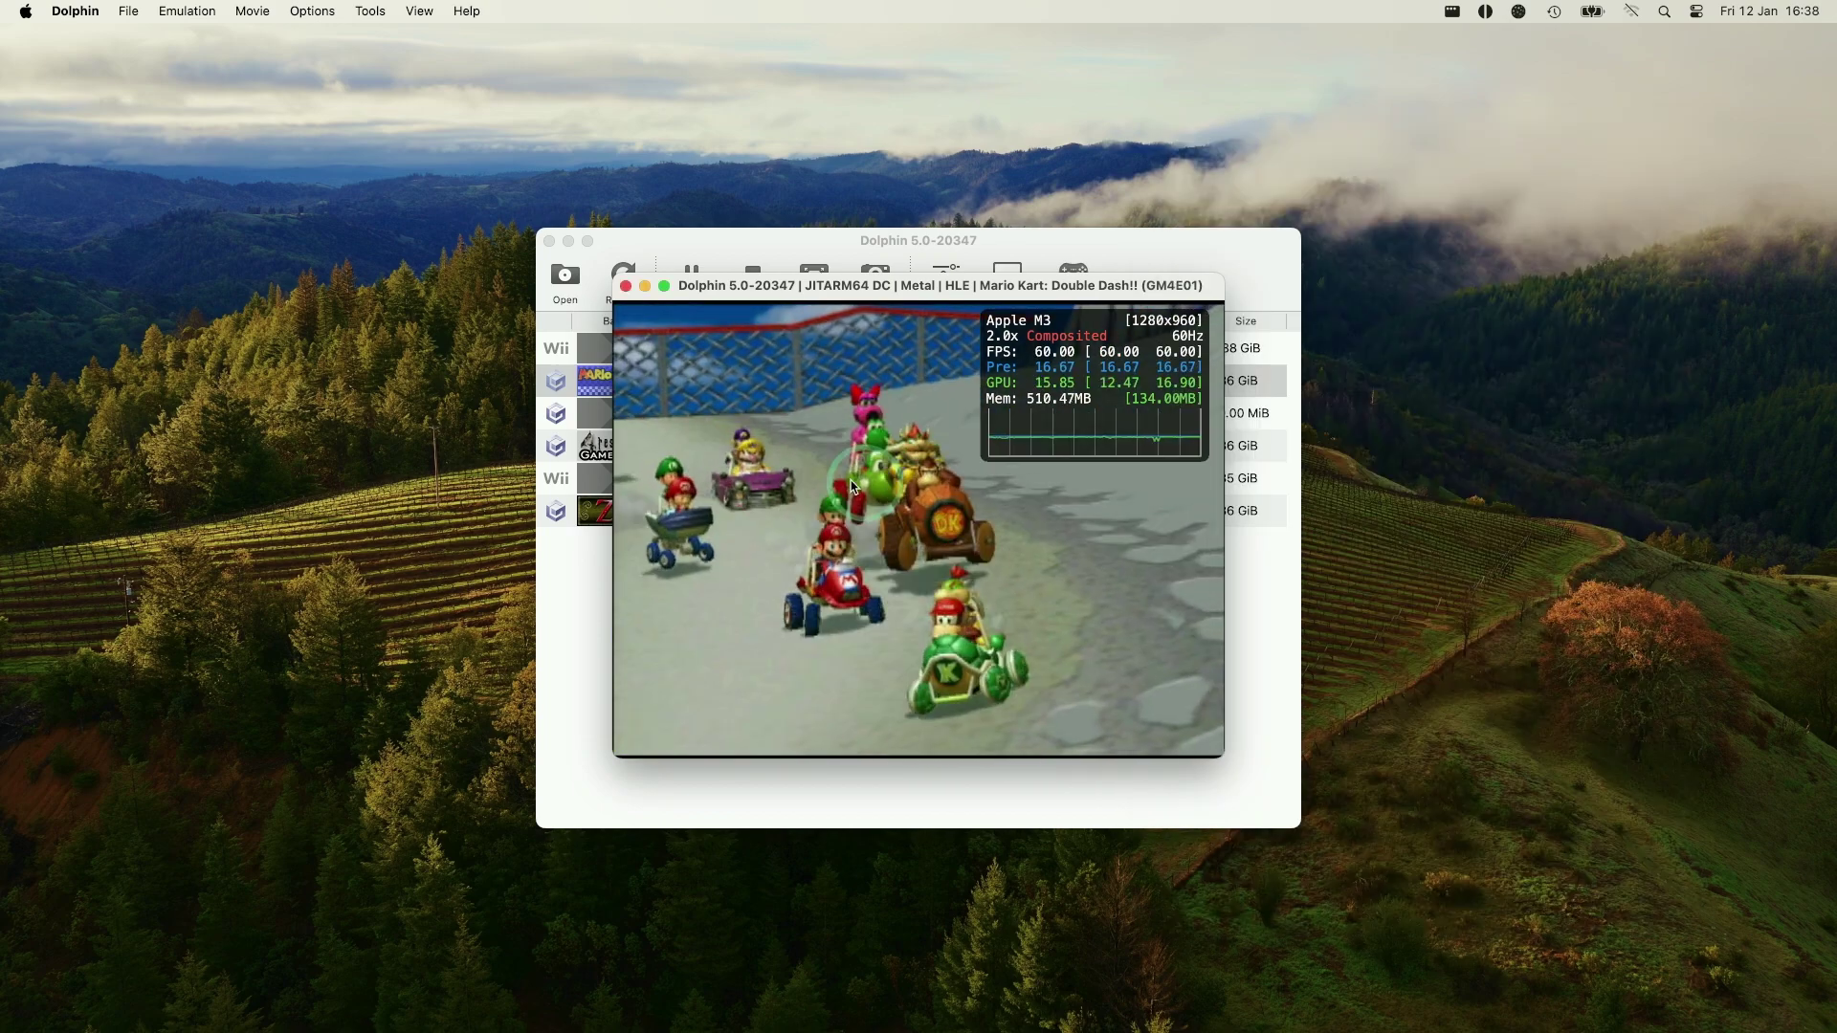